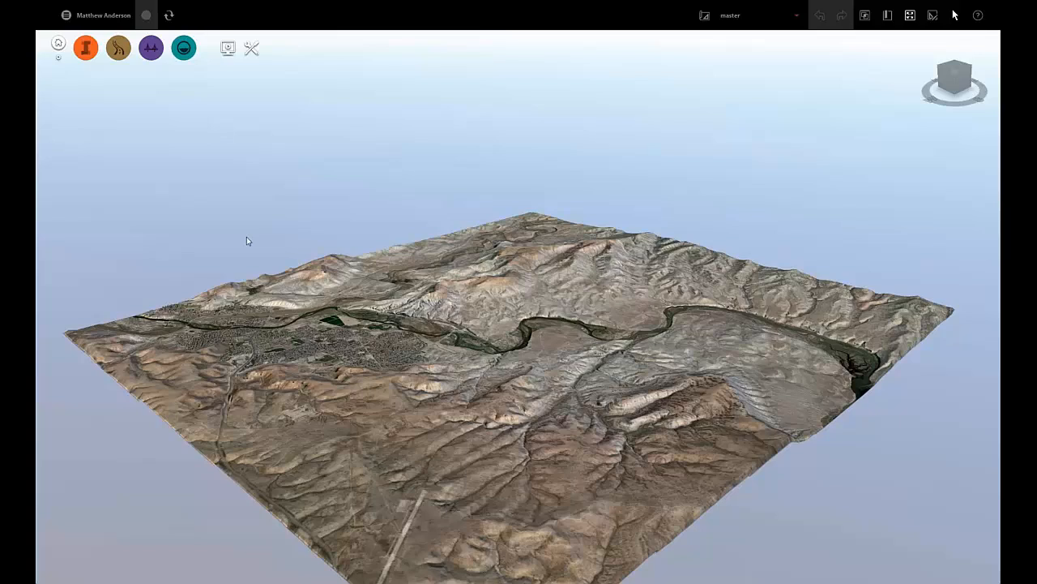
pyautogui.click(186, 52)
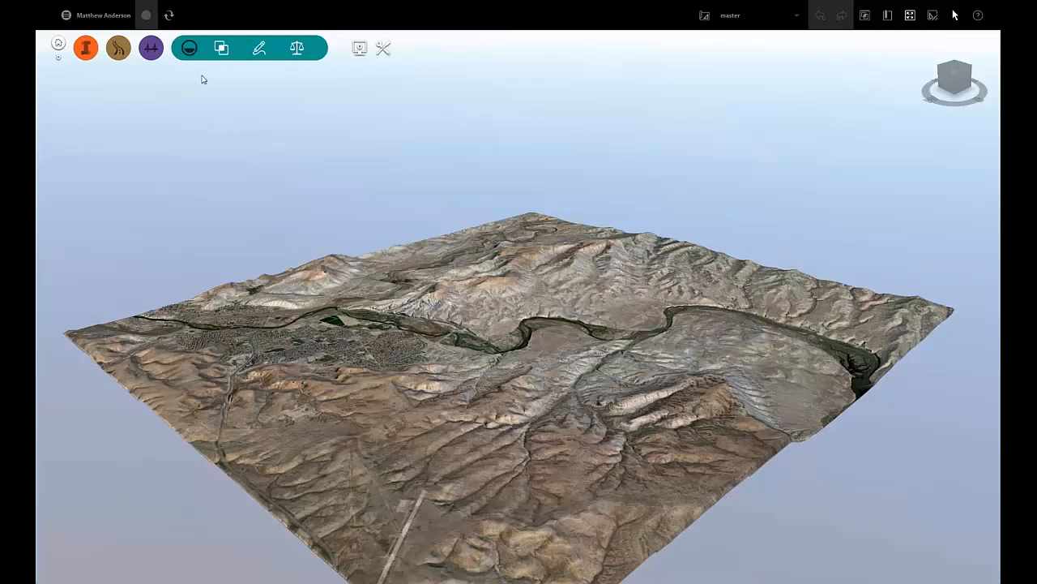
pyautogui.click(221, 48)
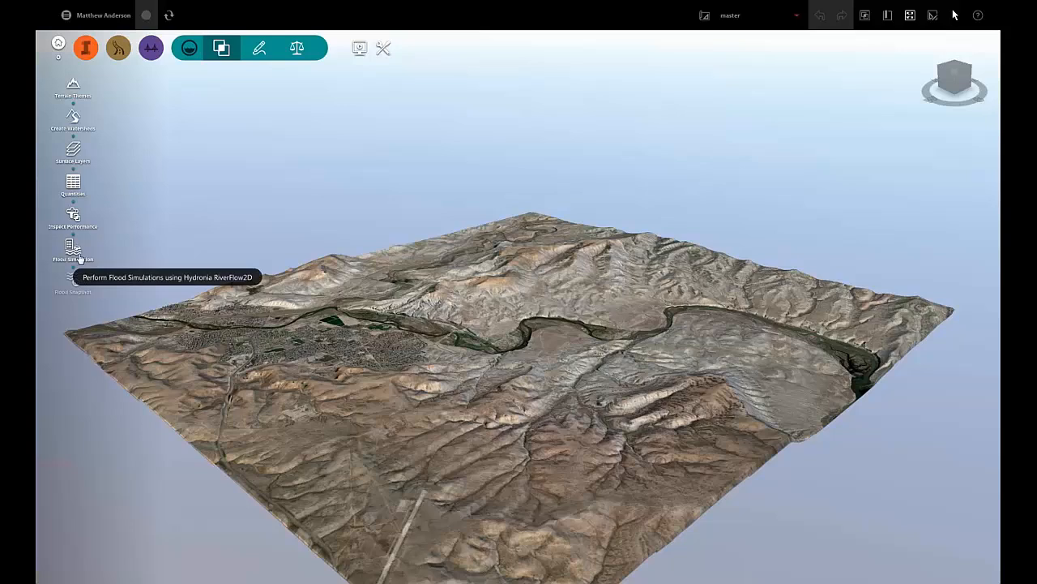
pyautogui.click(185, 51)
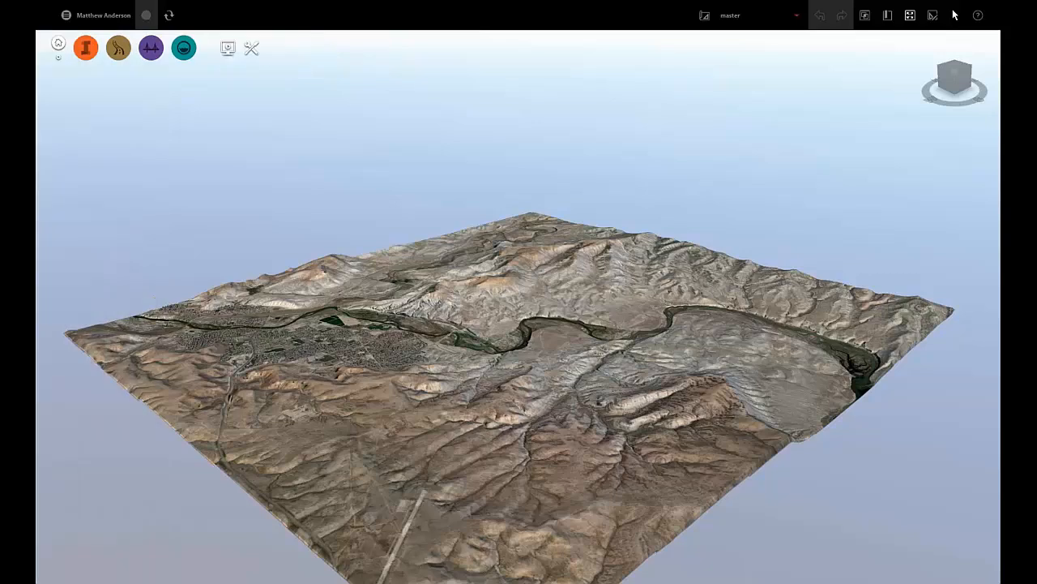
# Start a Flood Simulation from the model analysis tools and dismiss the RiverFlow2D overview.
pyautogui.click(88, 50)
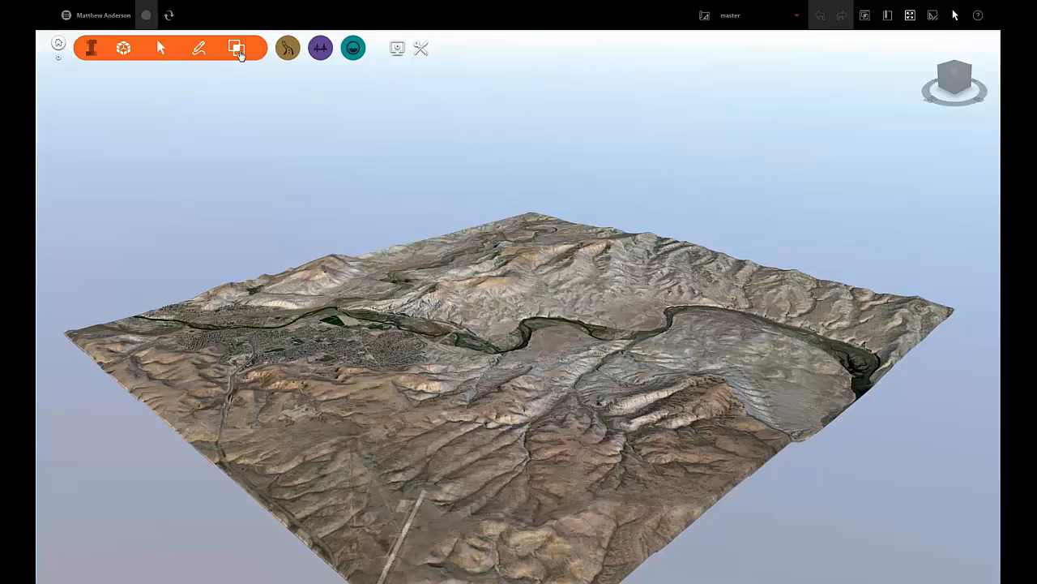
pyautogui.click(237, 51)
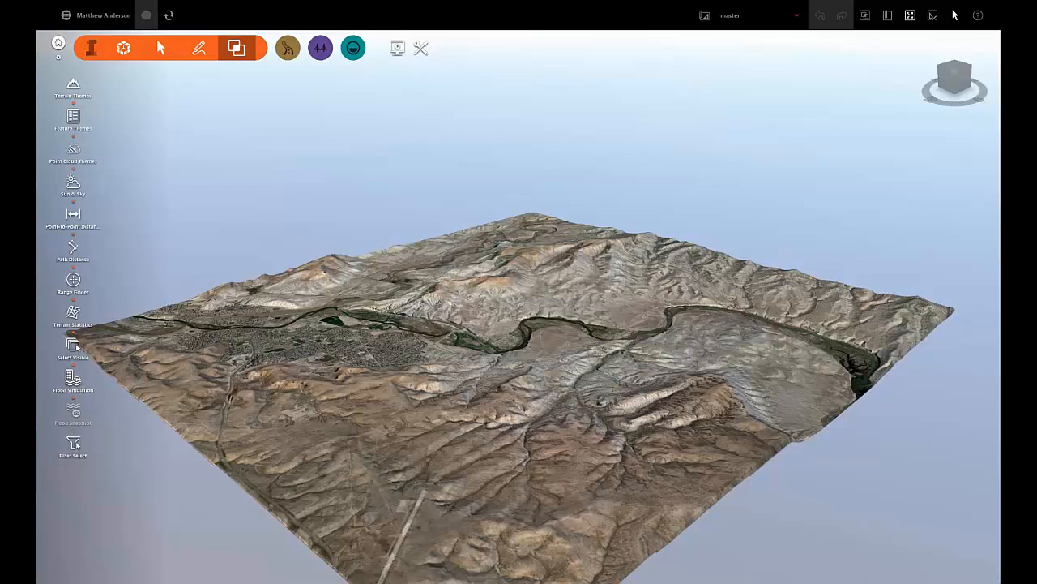
pyautogui.click(73, 381)
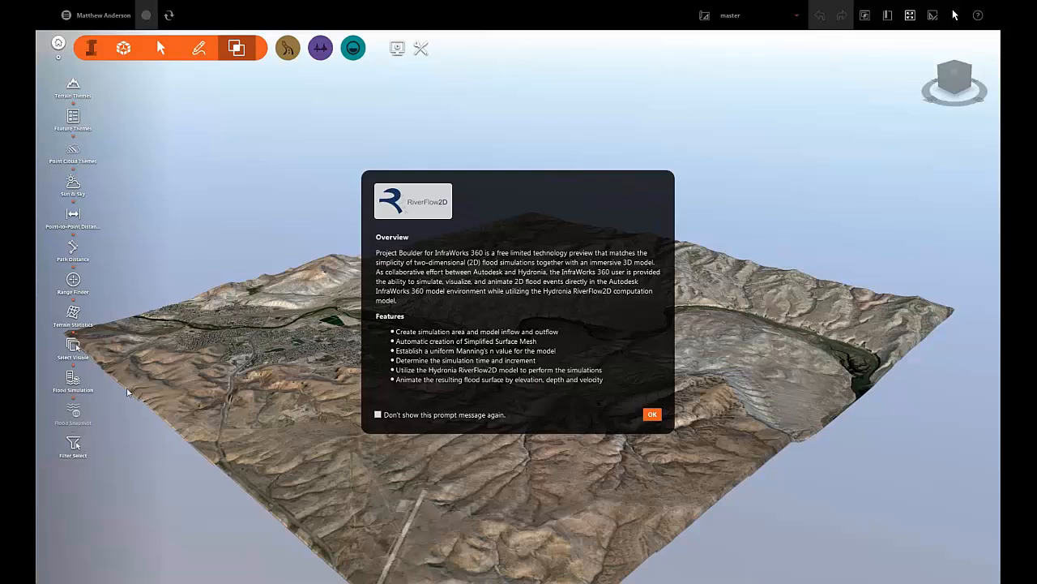
pyautogui.click(653, 414)
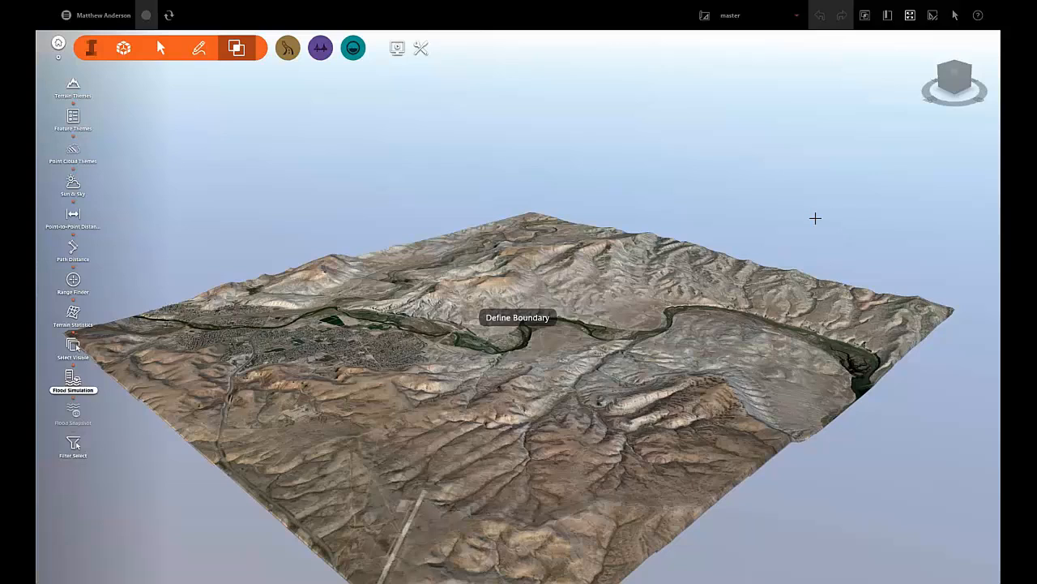
# Go to the Quick Start bookmarked view of the river bend.
pyautogui.click(866, 16)
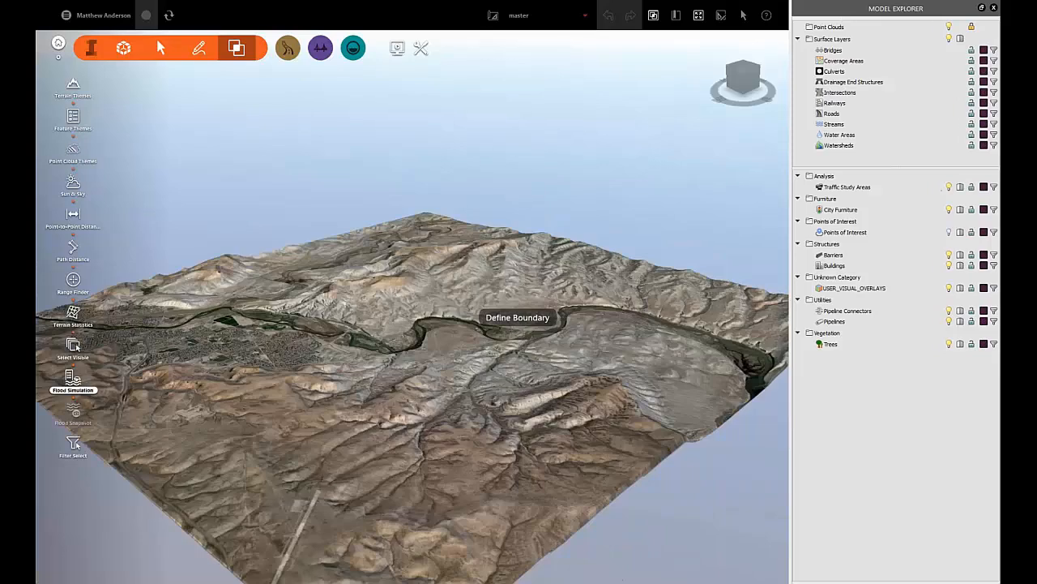
pyautogui.click(994, 9)
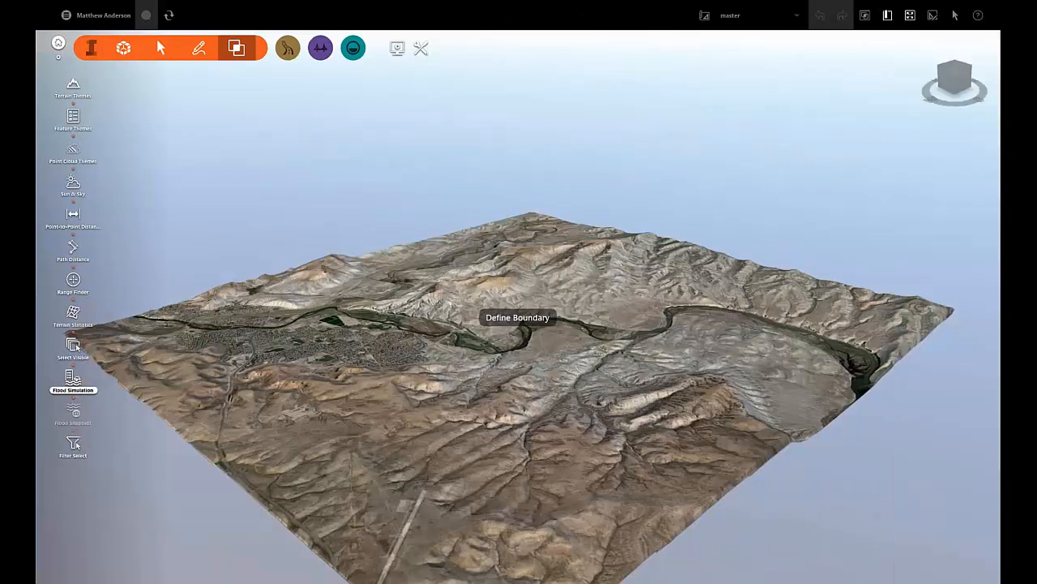
pyautogui.click(889, 16)
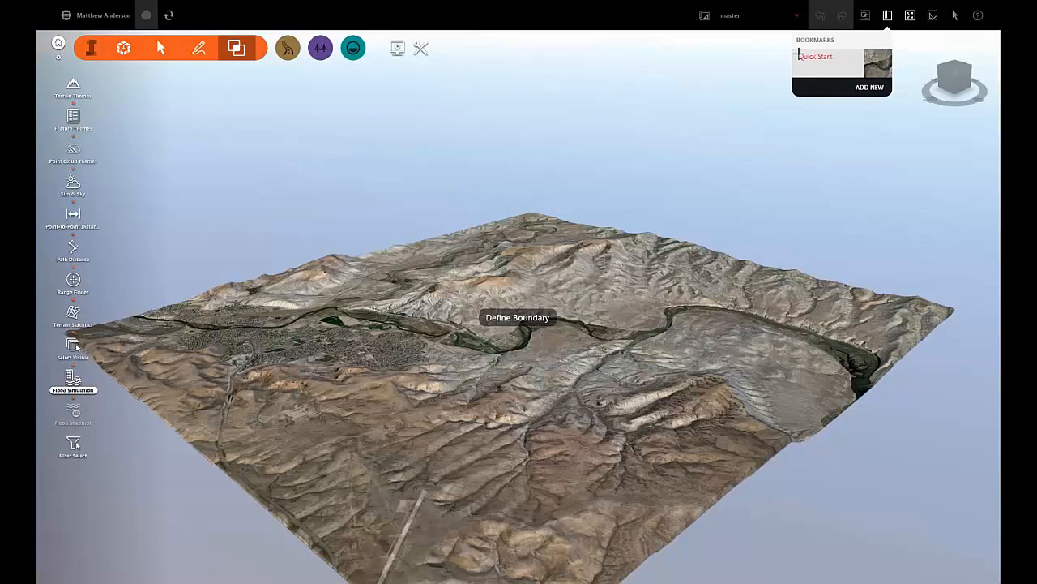
pyautogui.doubleClick(815, 56)
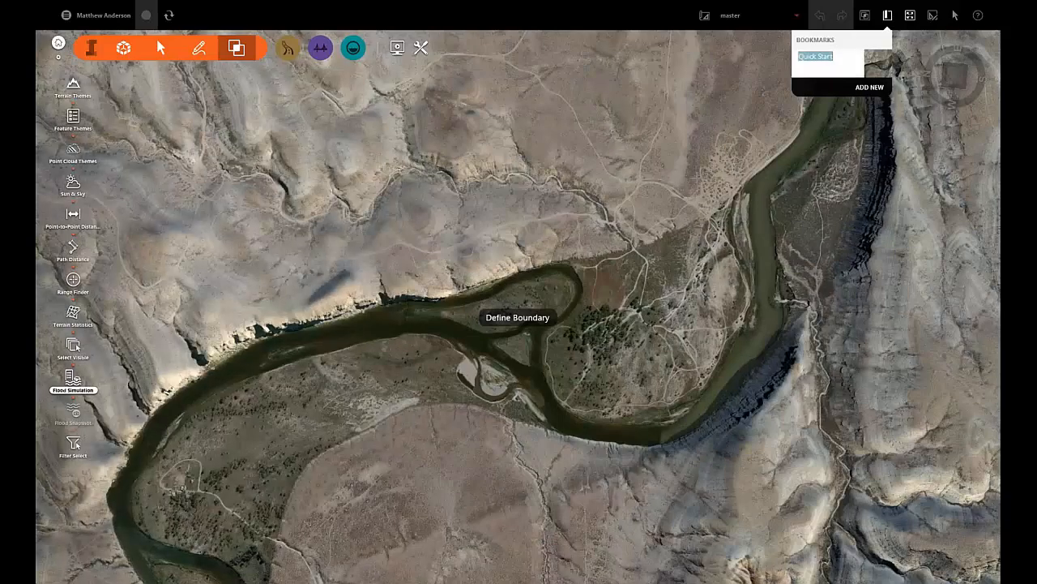
# Draw the simulation boundary as a closed polygon around the river bend, covering about 12,225,000 sq ft.
pyautogui.click(734, 159)
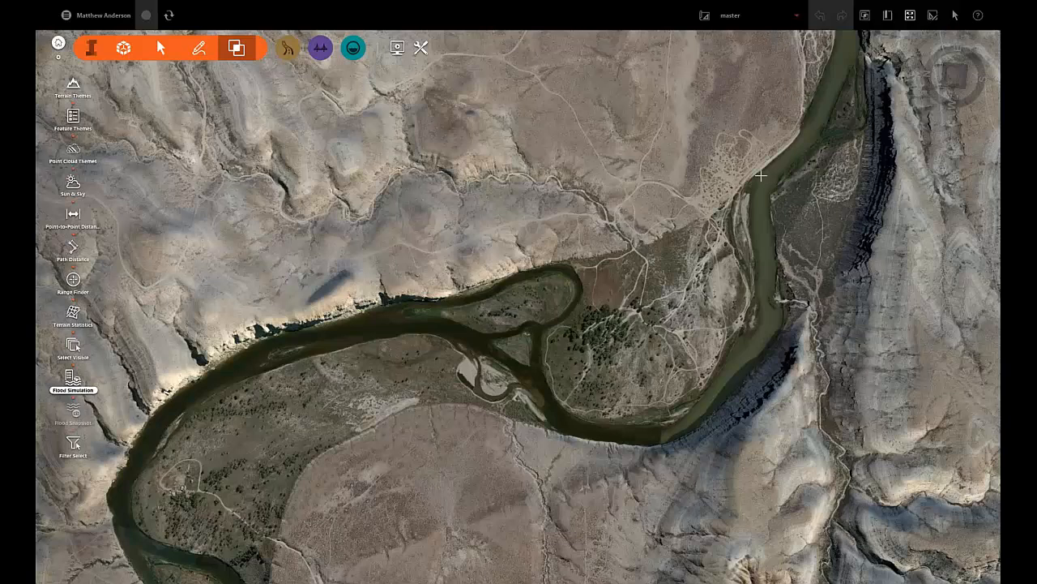
pyautogui.click(889, 264)
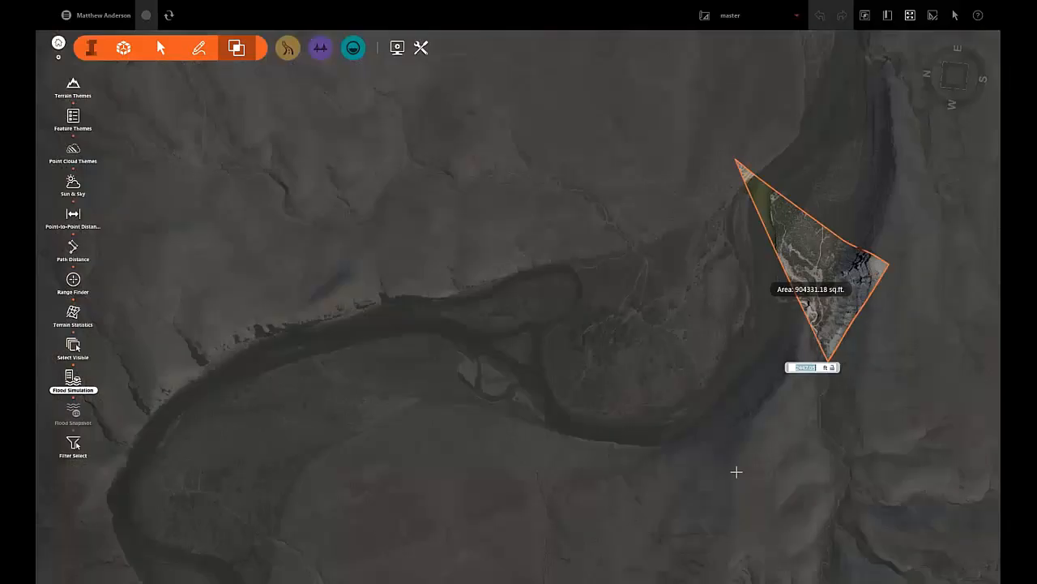
pyautogui.click(736, 470)
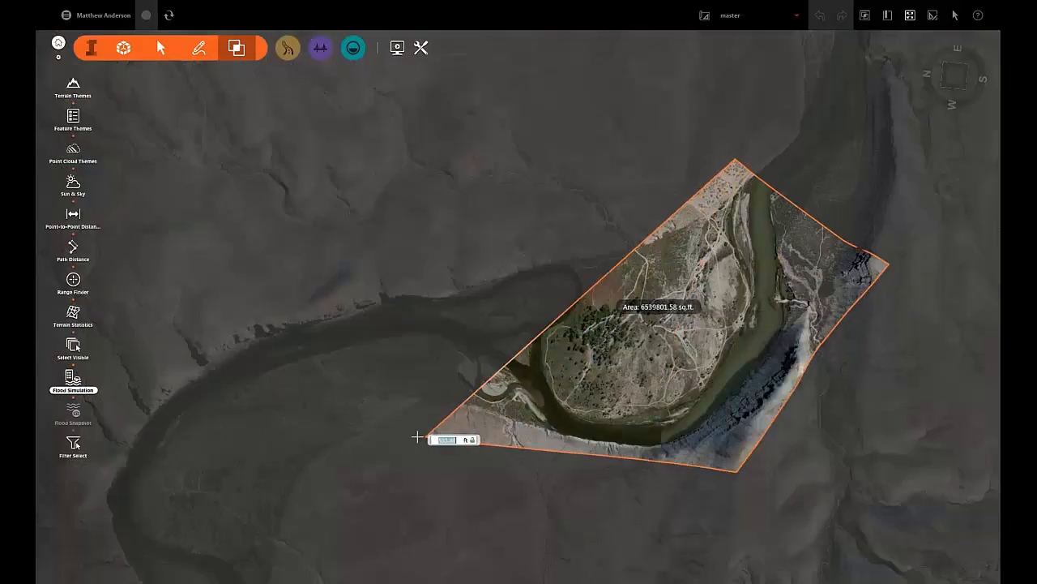
pyautogui.click(372, 443)
pyautogui.click(299, 519)
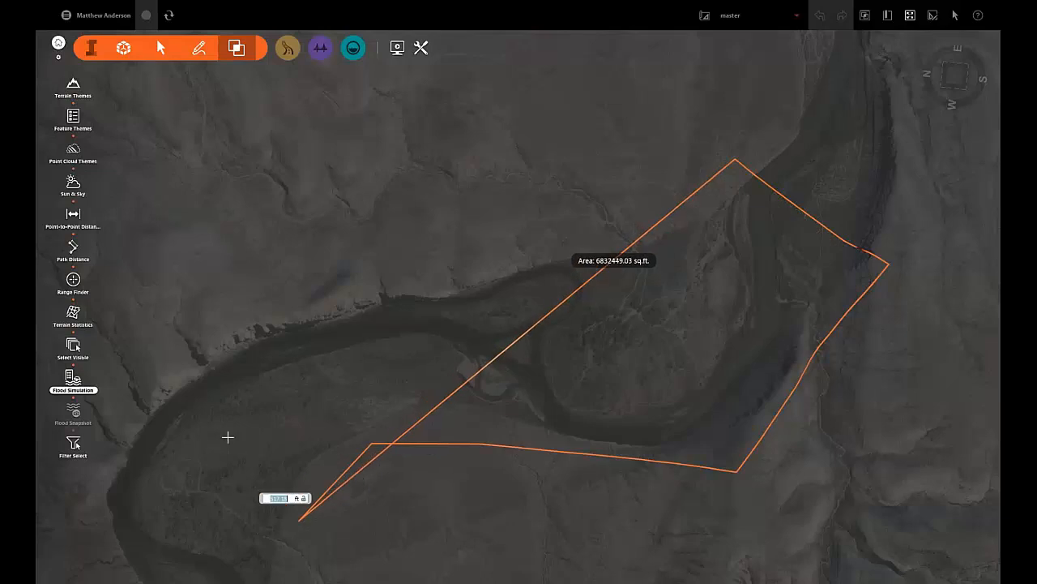
pyautogui.doubleClick(144, 376)
pyautogui.click(448, 254)
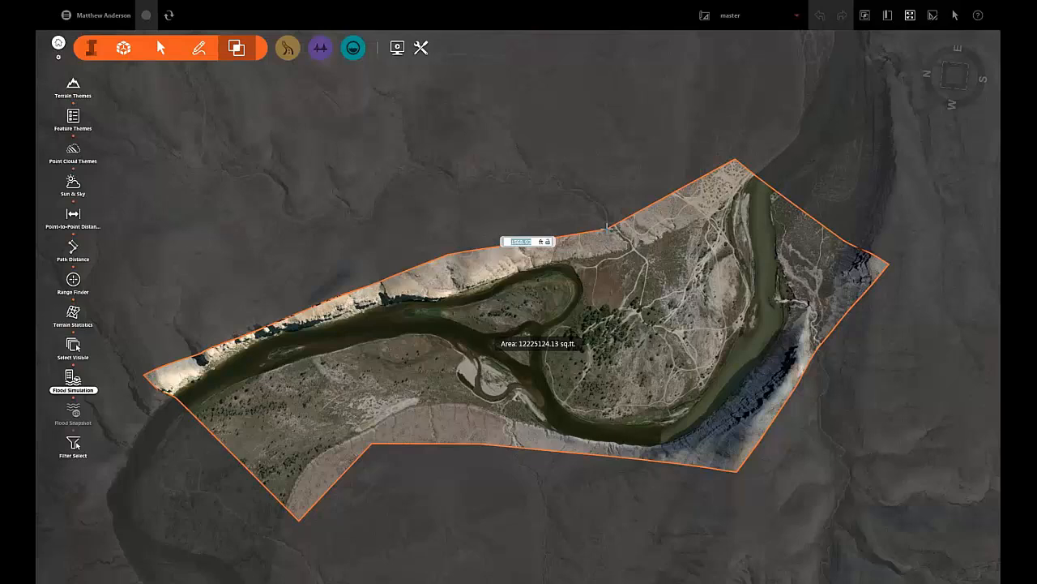
pyautogui.doubleClick(607, 228)
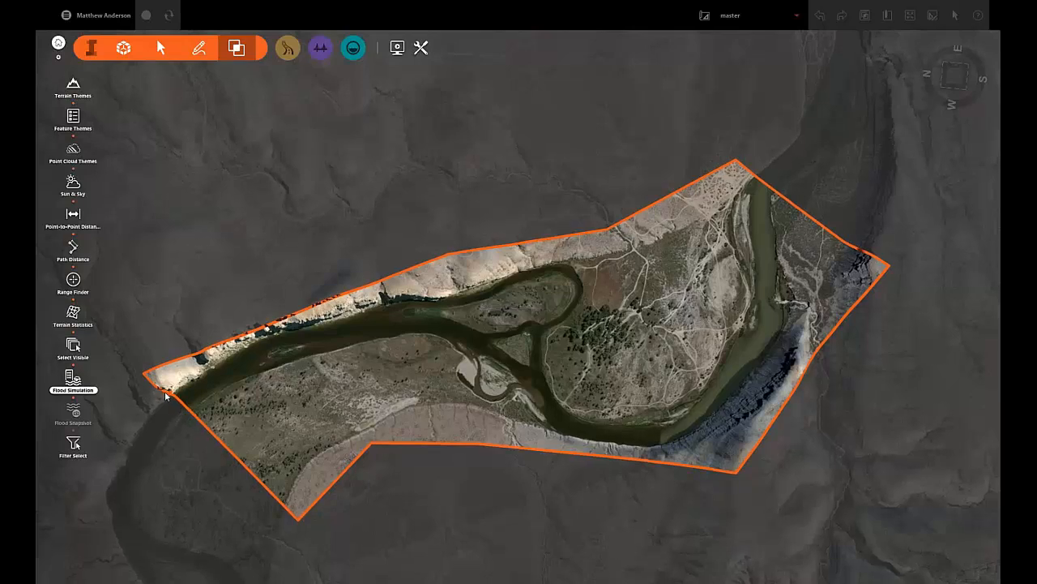
# Define the inflow line along the boundary's northwest edge and the outflow line across the river on its southeast edge.
pyautogui.click(207, 428)
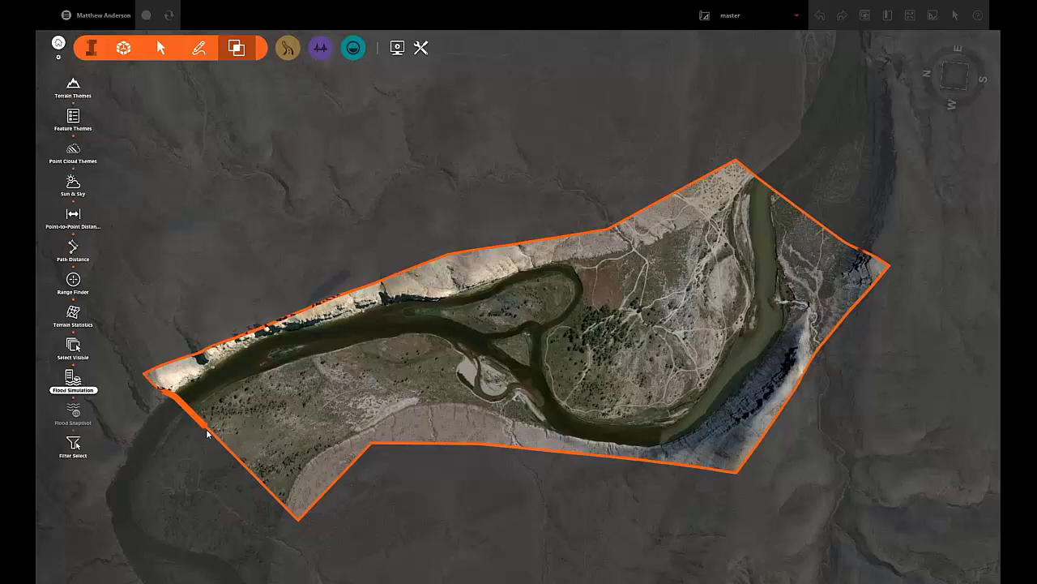
pyautogui.click(291, 517)
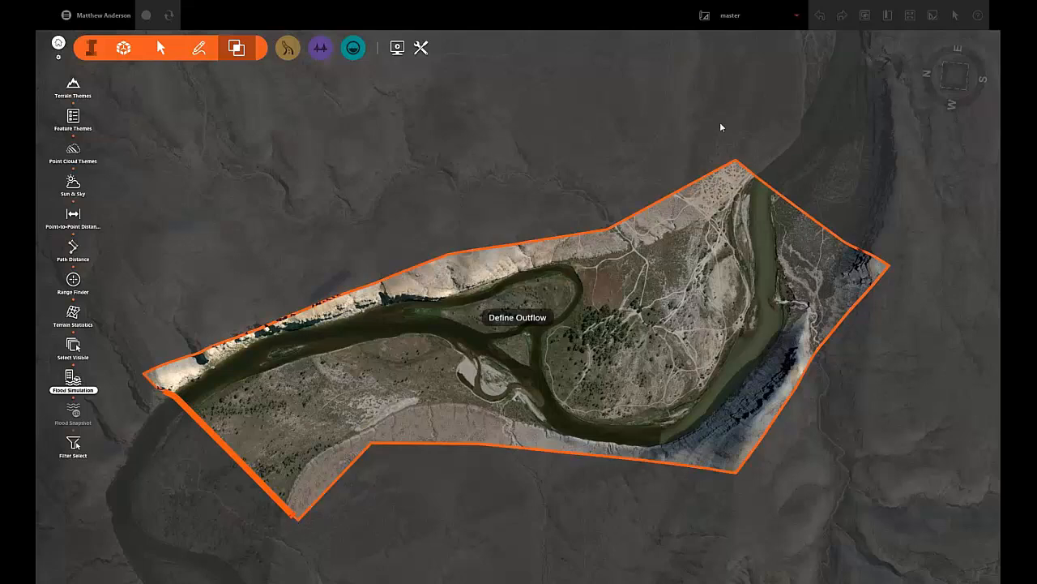
pyautogui.click(756, 175)
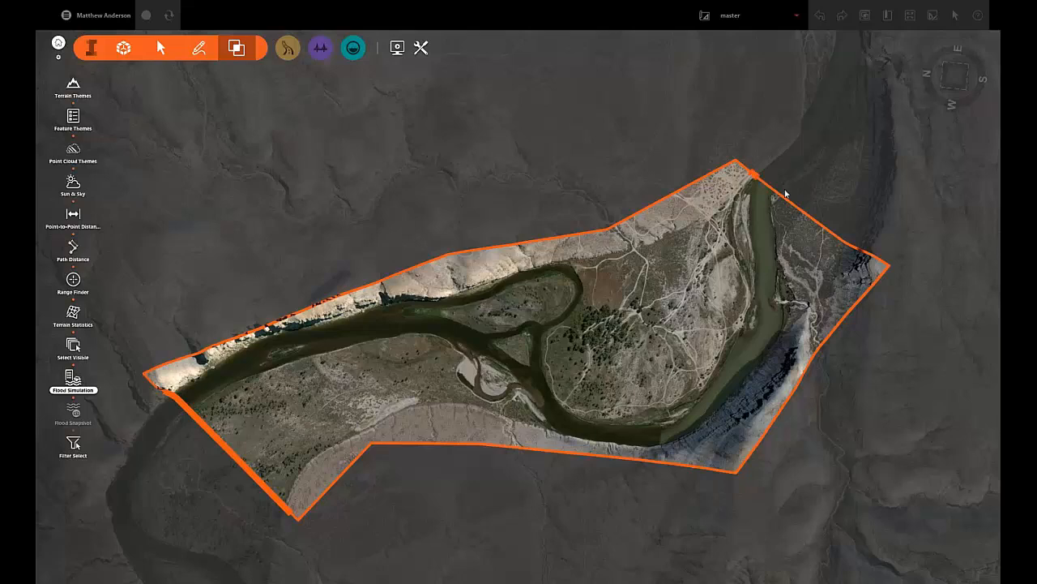
pyautogui.click(834, 230)
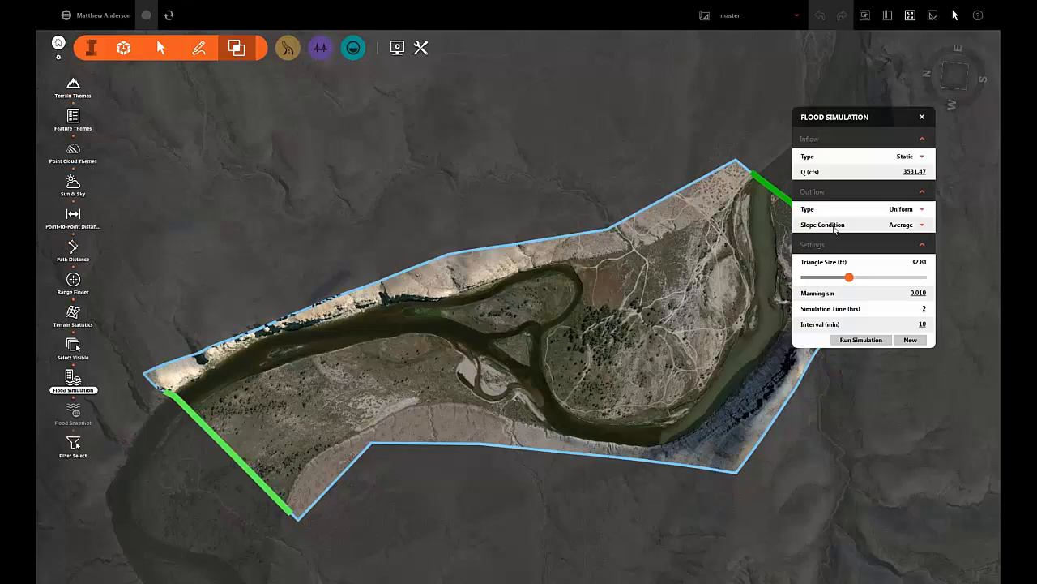
# Move the flood simulation settings clear of the outflow line and extend both ends of that line slightly along the boundary.
pyautogui.moveTo(849, 119); pyautogui.dragTo(530, 98)
pyautogui.moveTo(354, 124); pyautogui.dragTo(206, 88)
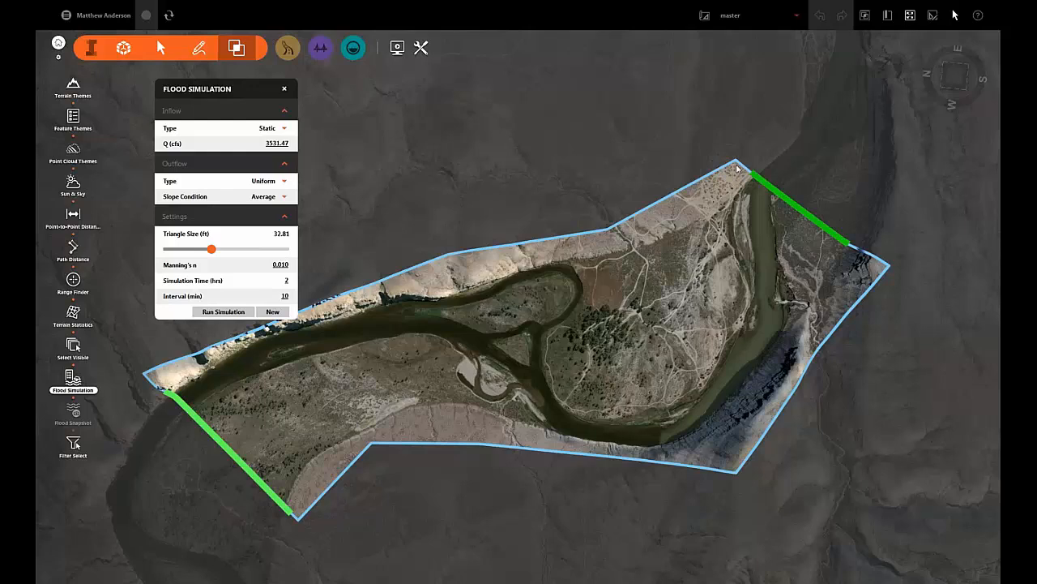
pyautogui.click(764, 185)
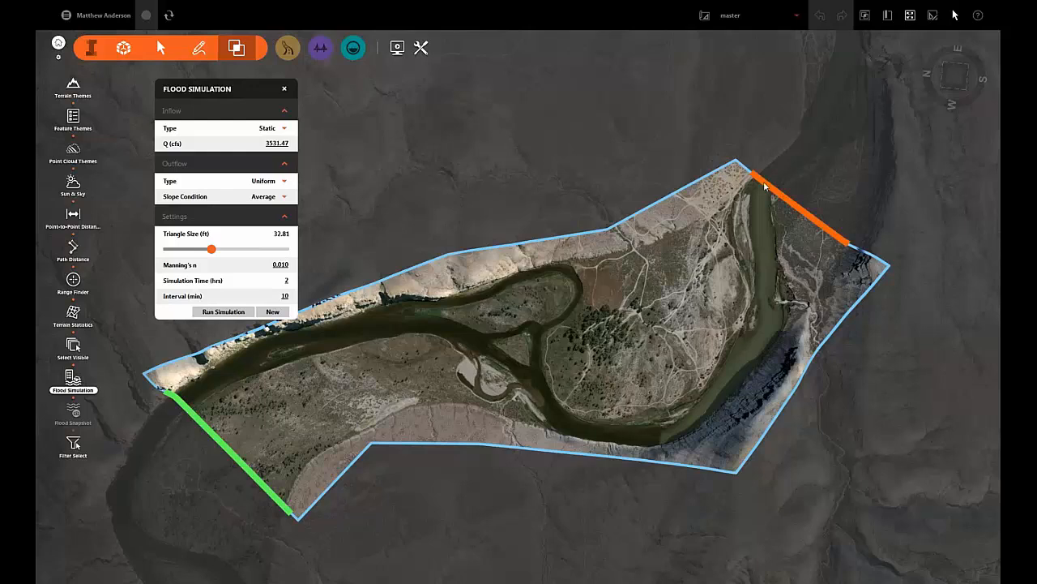
pyautogui.click(764, 186)
pyautogui.moveTo(755, 173); pyautogui.dragTo(749, 168)
pyautogui.moveTo(850, 244); pyautogui.dragTo(855, 248)
pyautogui.click(899, 223)
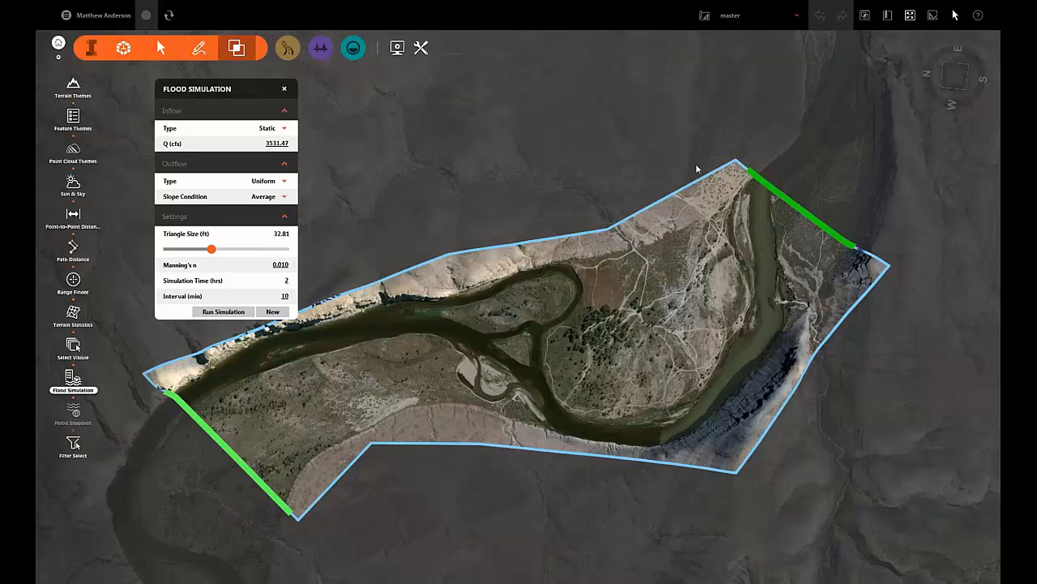
pyautogui.moveTo(696, 165); pyautogui.dragTo(748, 453)
pyautogui.click(888, 17)
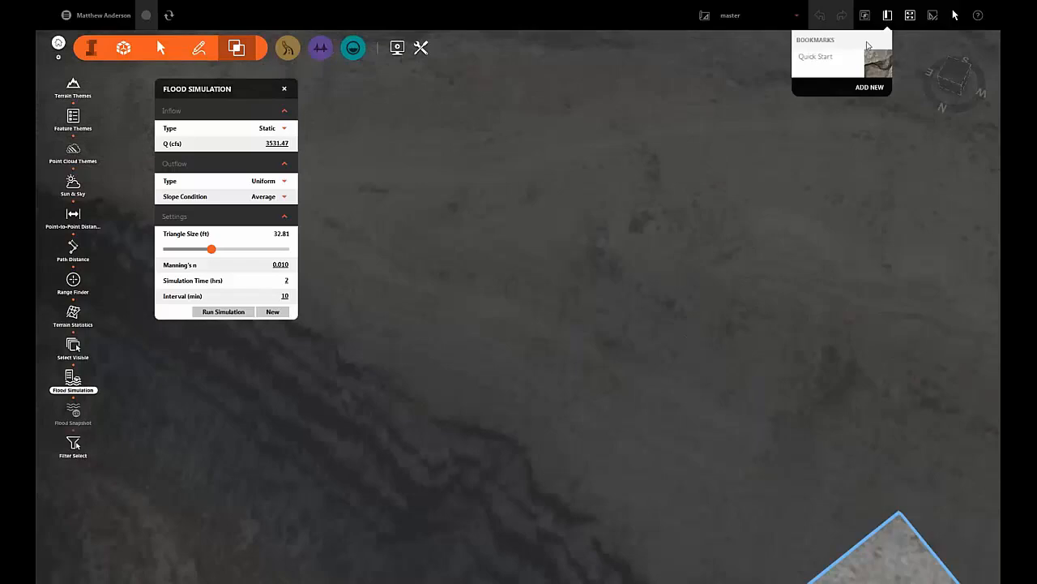
pyautogui.click(814, 63)
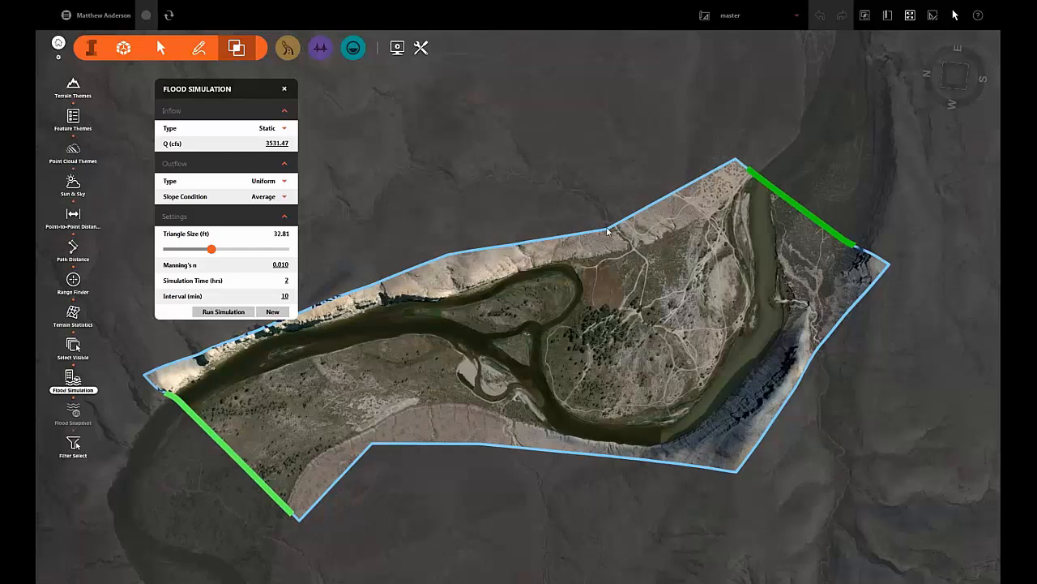
# Reshape the simulation boundary by moving the west side's middle vertex closer to the river and shifting the southwest corner slightly.
pyautogui.click(608, 231)
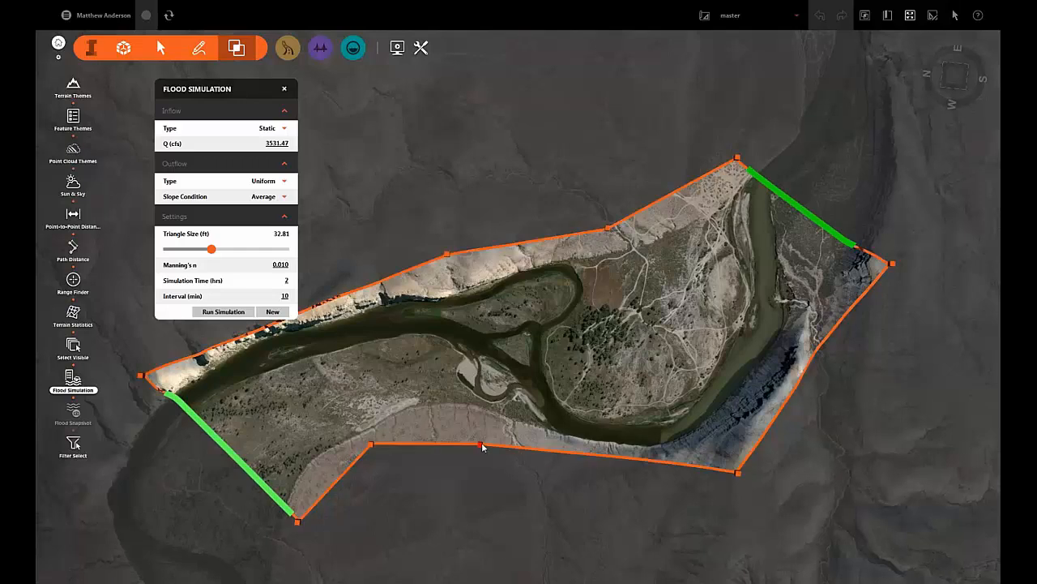
pyautogui.moveTo(482, 446); pyautogui.dragTo(447, 417)
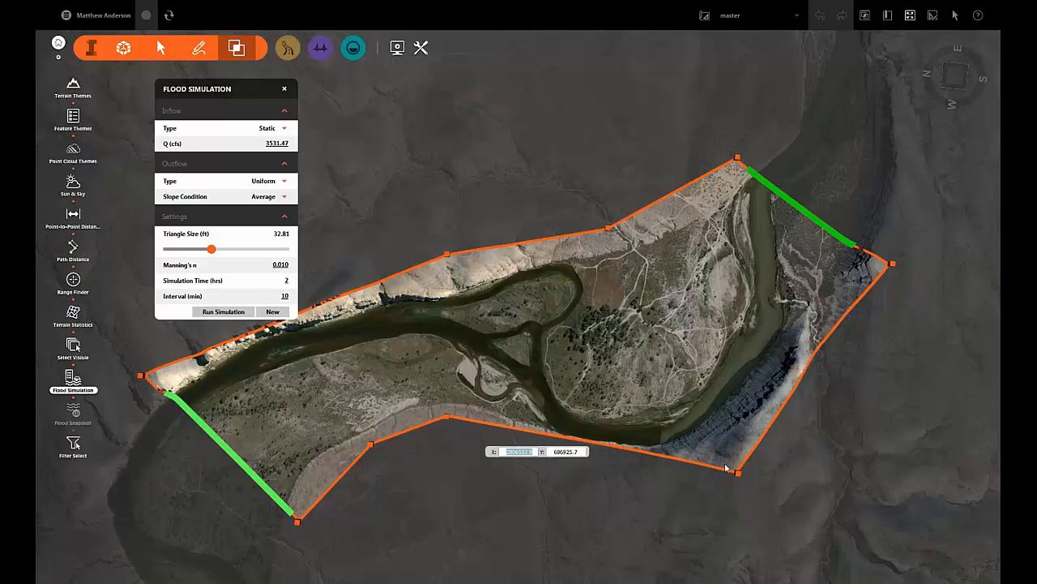
pyautogui.moveTo(738, 473); pyautogui.dragTo(717, 478)
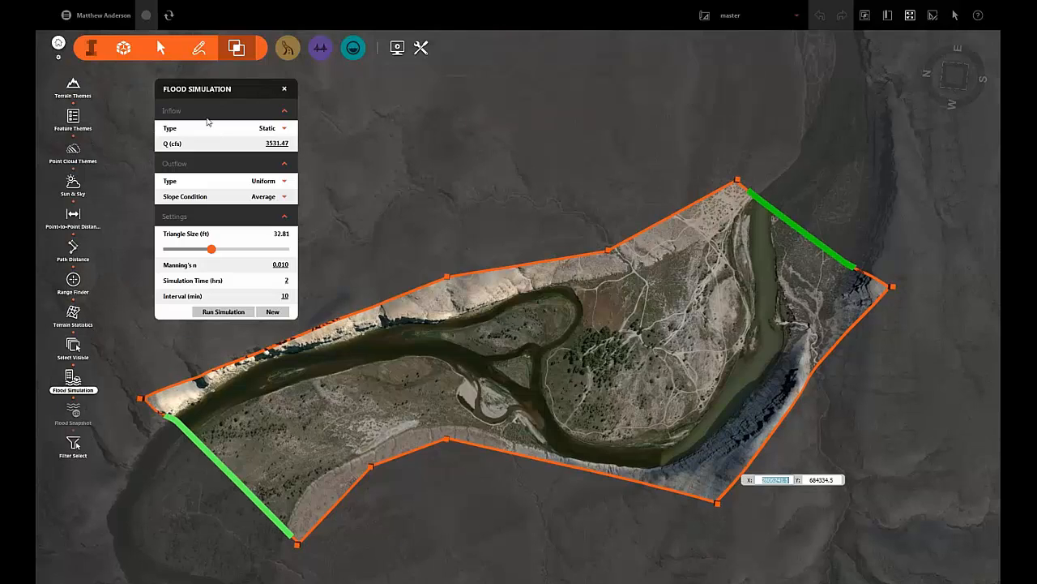
pyautogui.click(472, 345)
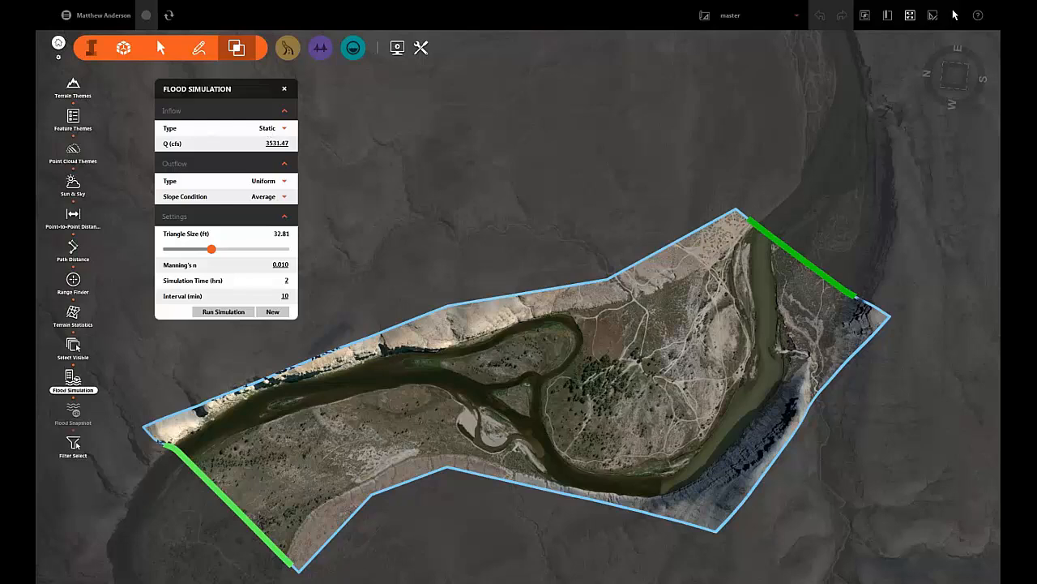
# Set the static inflow rate Q to 2000 cfs.
pyautogui.click(279, 143)
pyautogui.write('100')
pyautogui.click(207, 146)
# Switch the outflow type to Free Flow and back to Uniform.
pyautogui.click(262, 183)
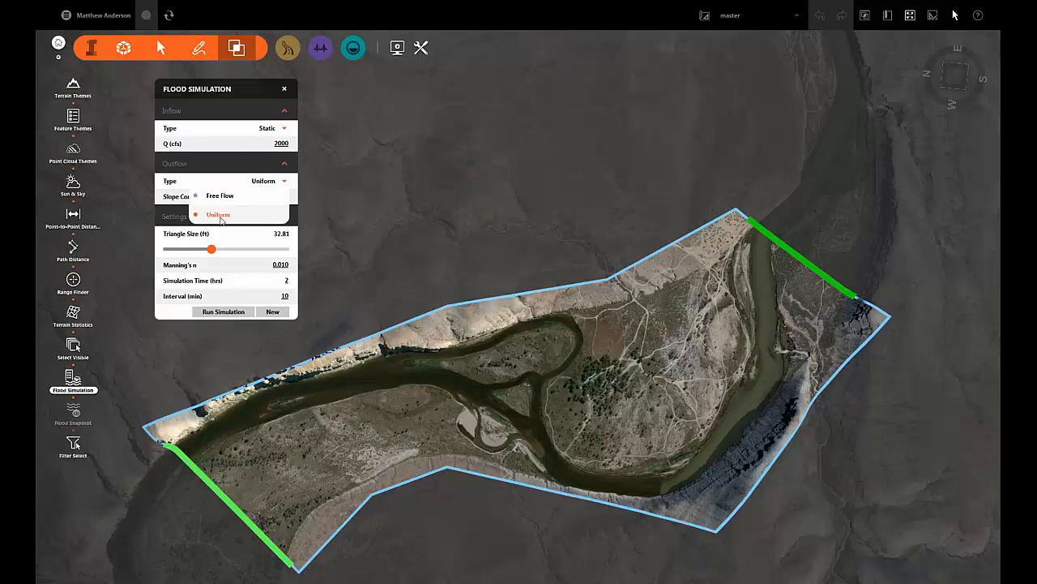
pyautogui.click(224, 198)
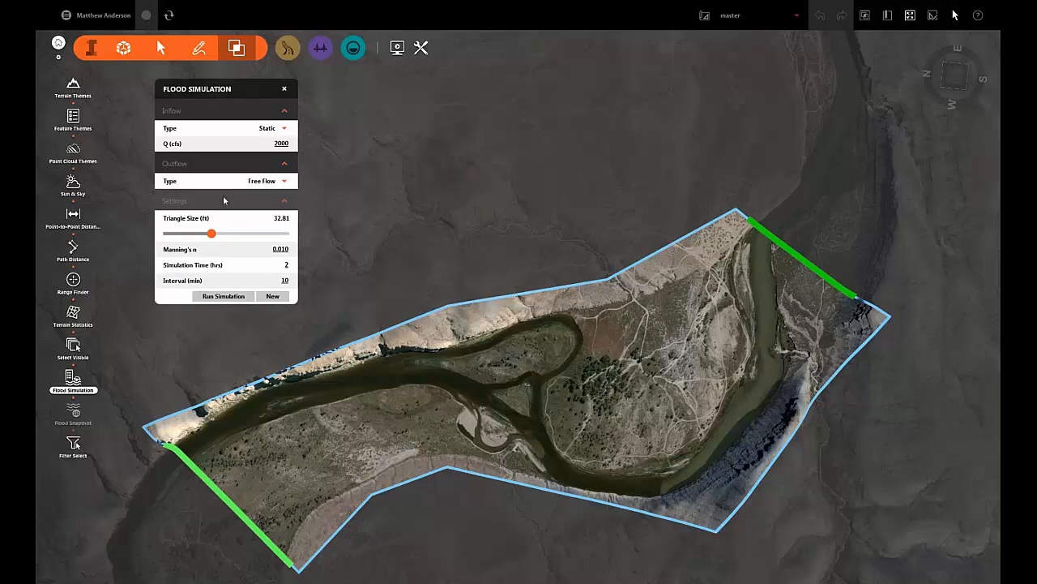
pyautogui.click(284, 185)
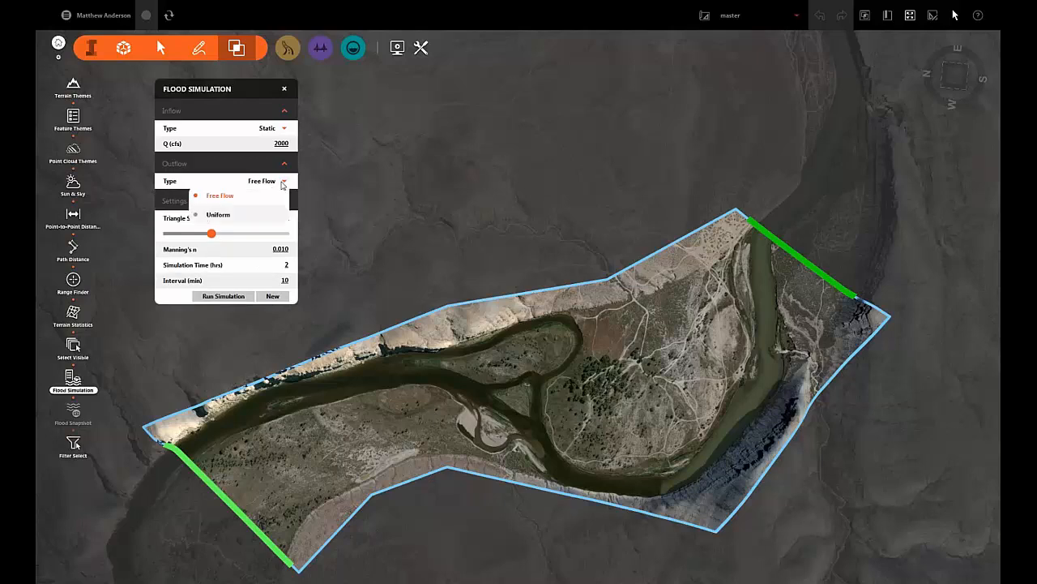
pyautogui.click(249, 216)
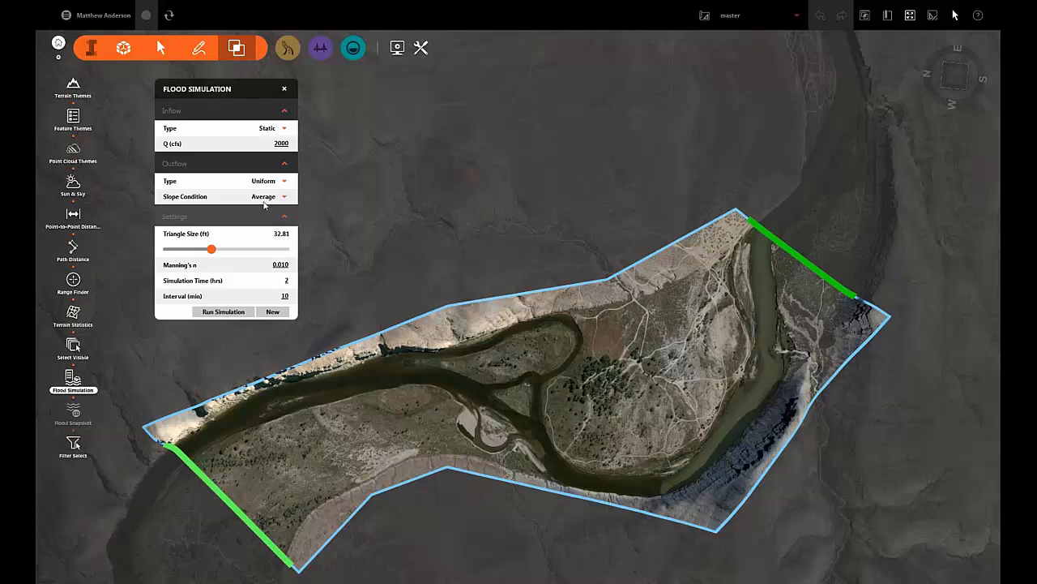
# Set the outflow's slope condition to User Defined with a slope of 0.005.
pyautogui.click(283, 197)
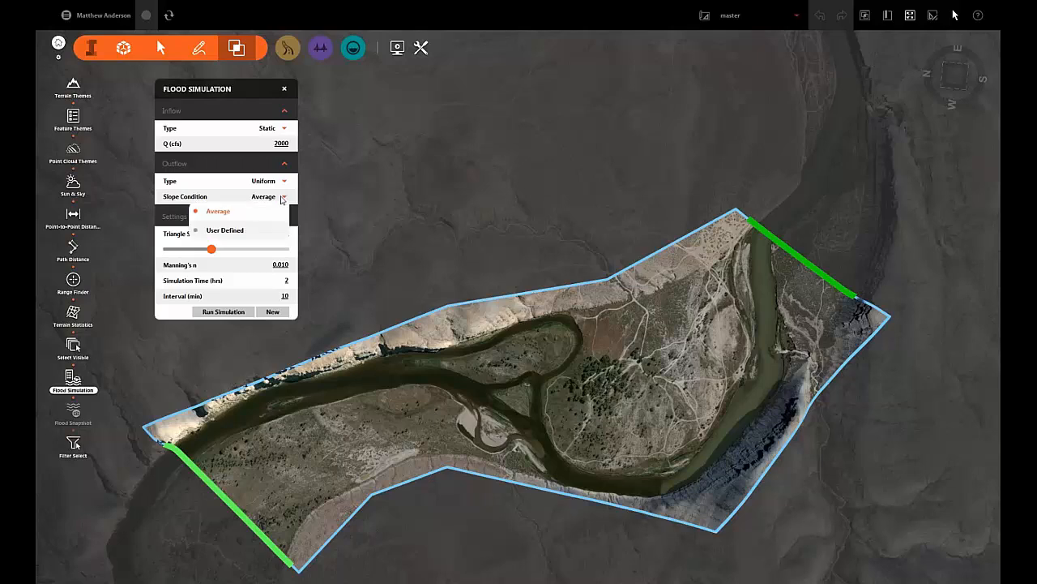
pyautogui.click(224, 230)
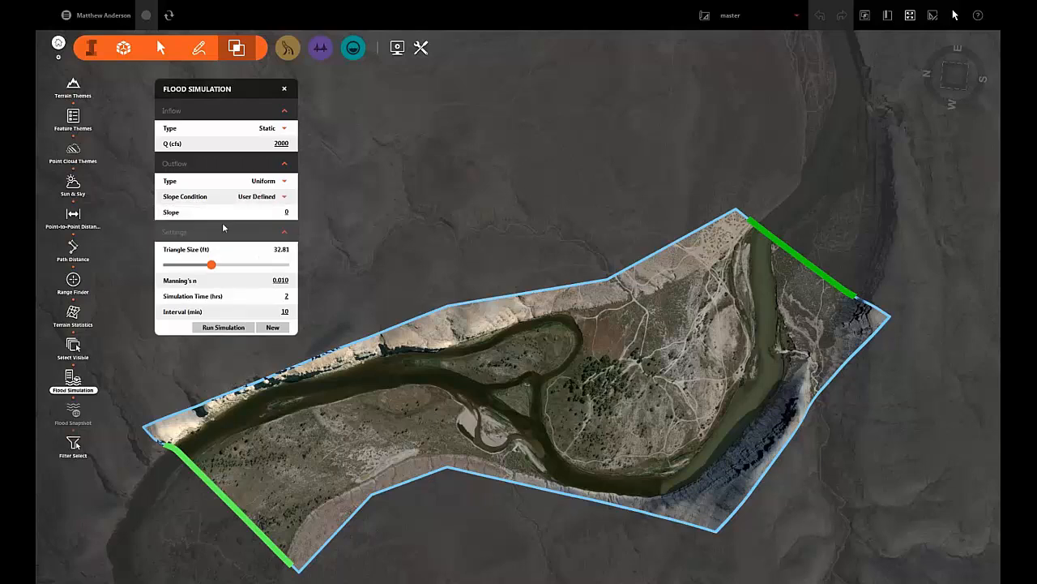
pyautogui.click(245, 212)
pyautogui.write('0.01')
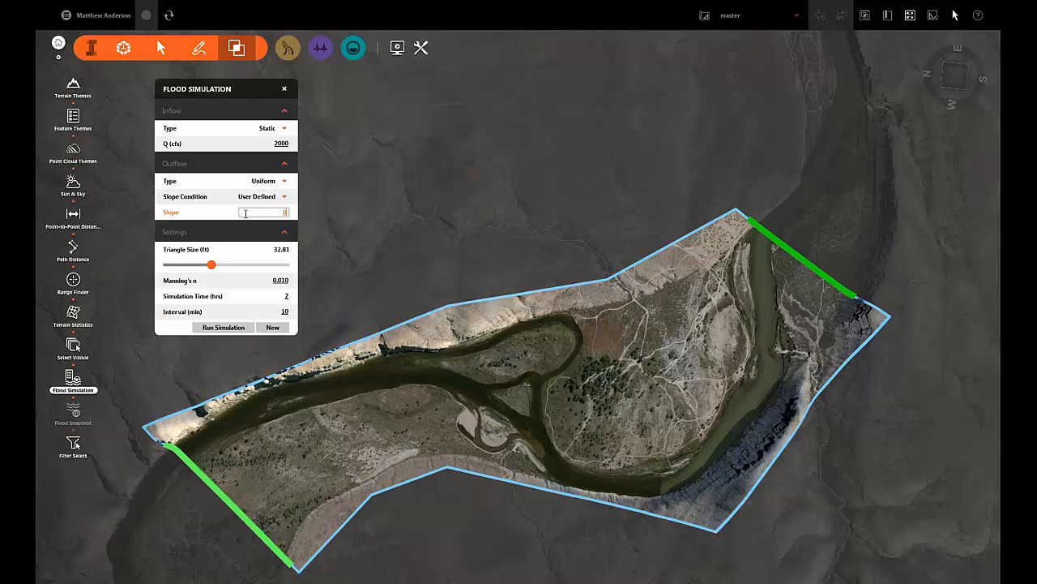
pyautogui.press('BackSpace')
pyautogui.write('05')
pyautogui.press('Return')
# Set the simulation's triangle size to 45.93 ft and Manning's n to 0.025.
pyautogui.moveTo(212, 265); pyautogui.dragTo(172, 269)
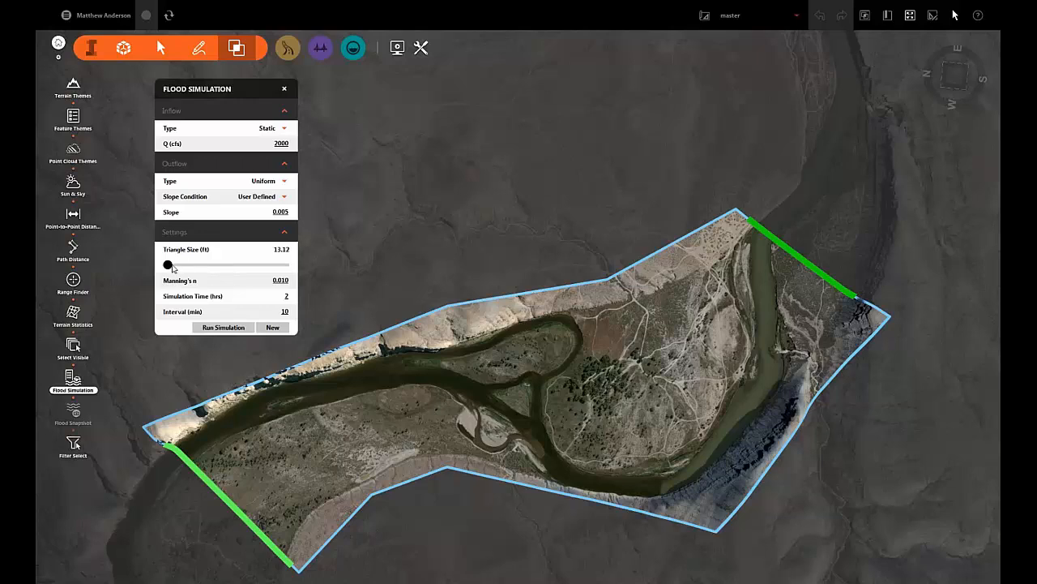
pyautogui.moveTo(172, 268); pyautogui.dragTo(241, 268)
pyautogui.click(248, 279)
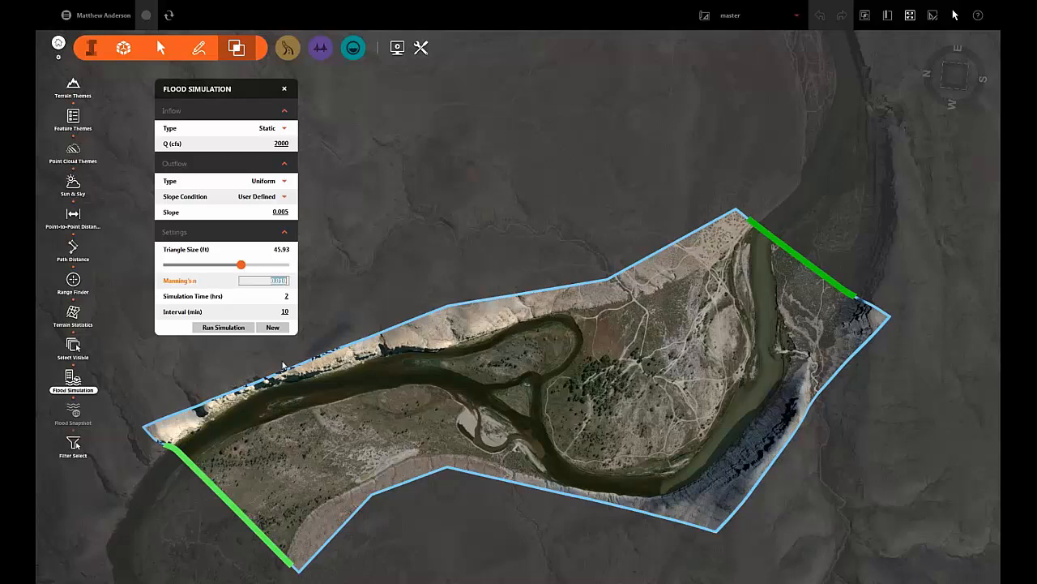
pyautogui.write('0.0')
pyautogui.write('25')
pyautogui.click(238, 295)
# Run the flood simulation for 2 hours at 10-minute intervals and move the animation player clear of the simulation settings.
pyautogui.click(287, 297)
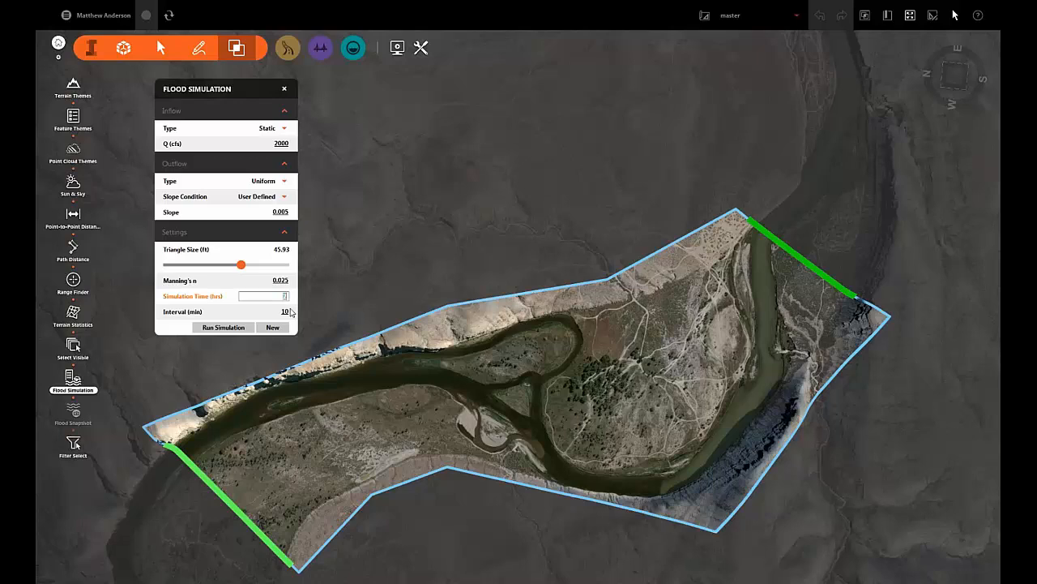
pyautogui.click(288, 311)
pyautogui.click(218, 327)
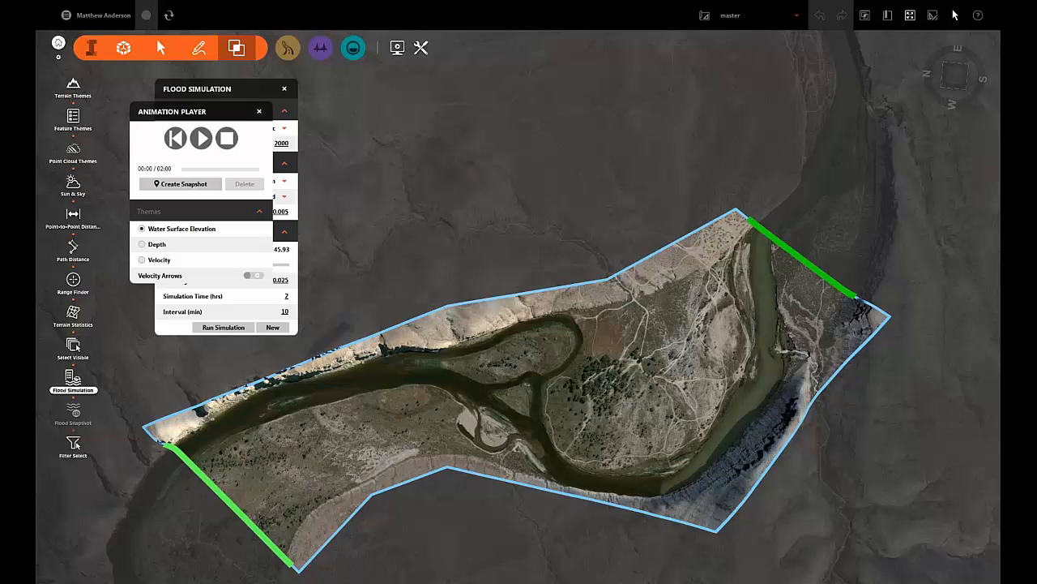
pyautogui.moveTo(201, 114); pyautogui.dragTo(395, 98)
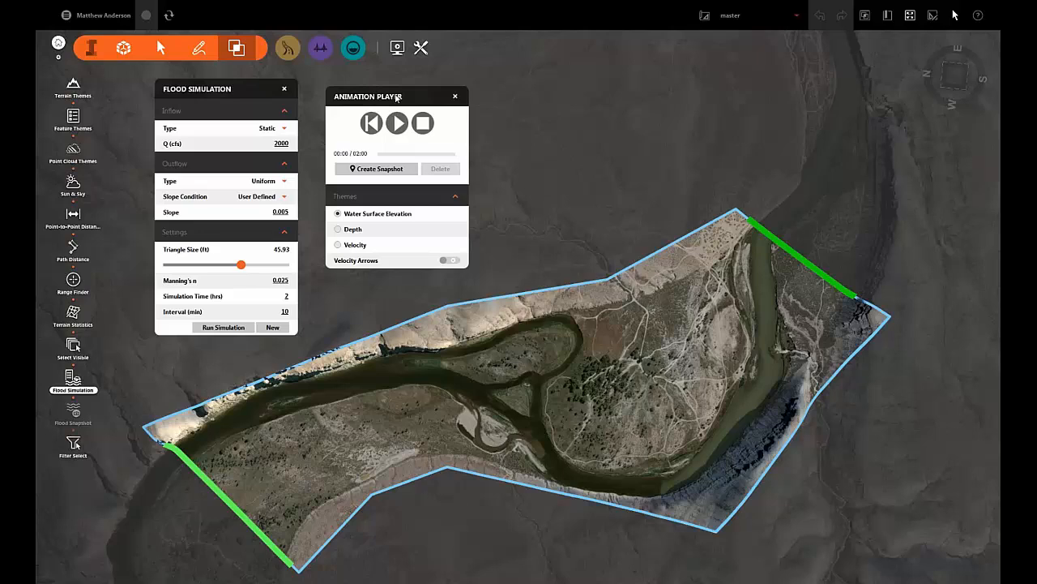
pyautogui.click(284, 129)
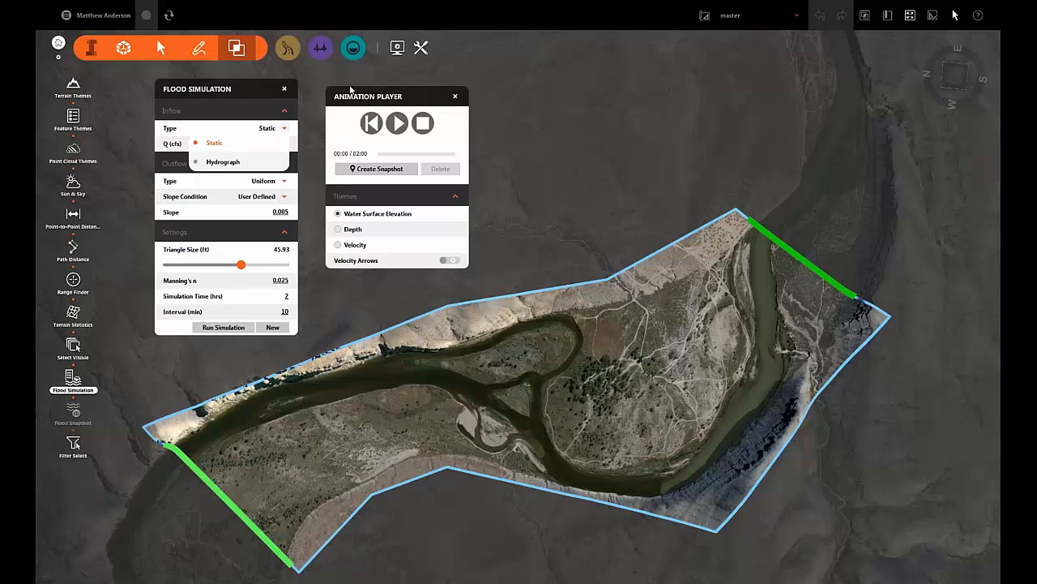
pyautogui.click(280, 126)
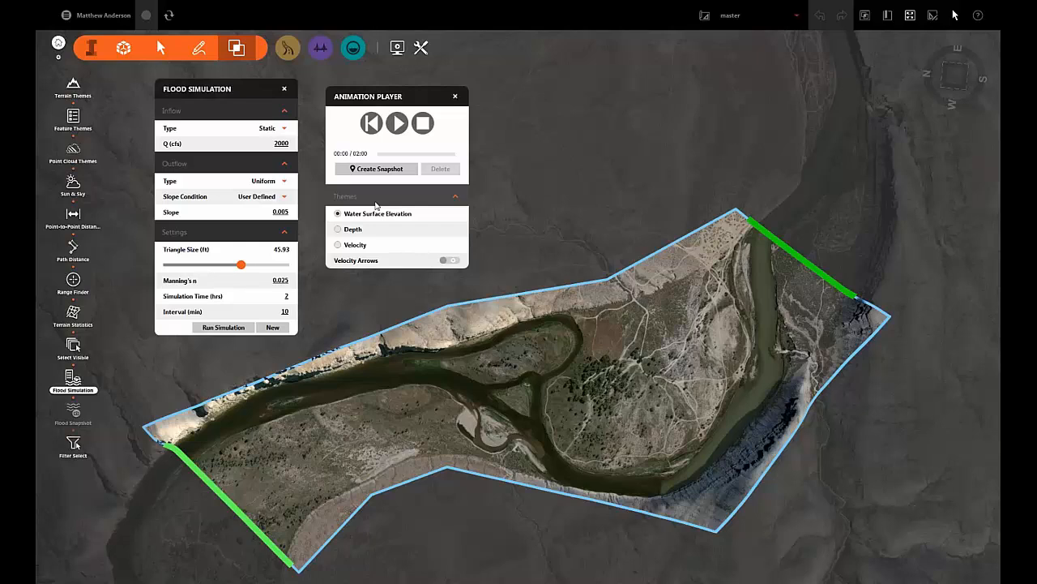
# Play the water surface elevation animation, view the flooding from both ends of the river bend and stop the playback.
pyautogui.click(397, 122)
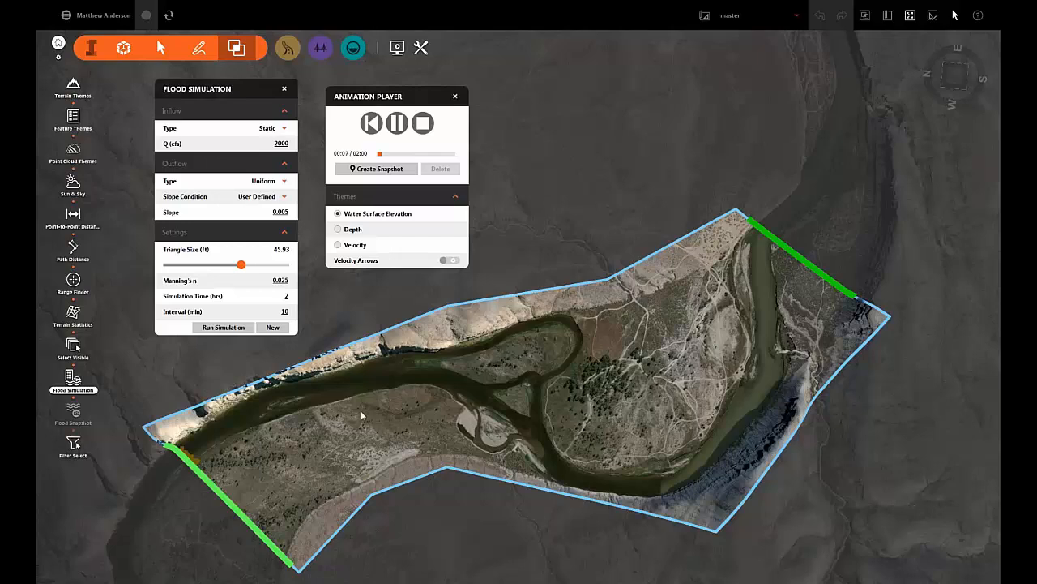
pyautogui.moveTo(362, 412); pyautogui.dragTo(408, 355)
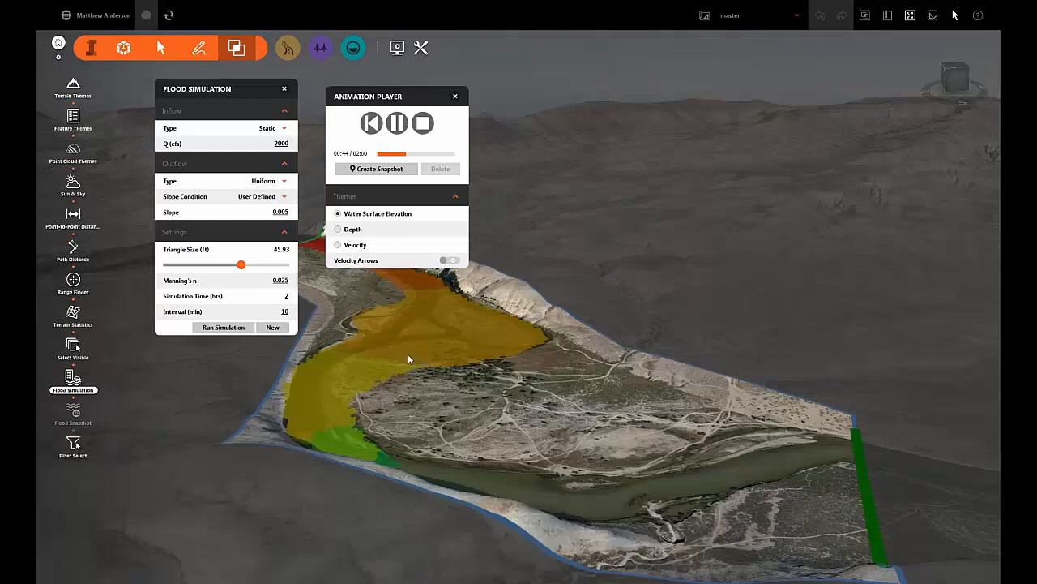
pyautogui.scroll(3, 408, 354)
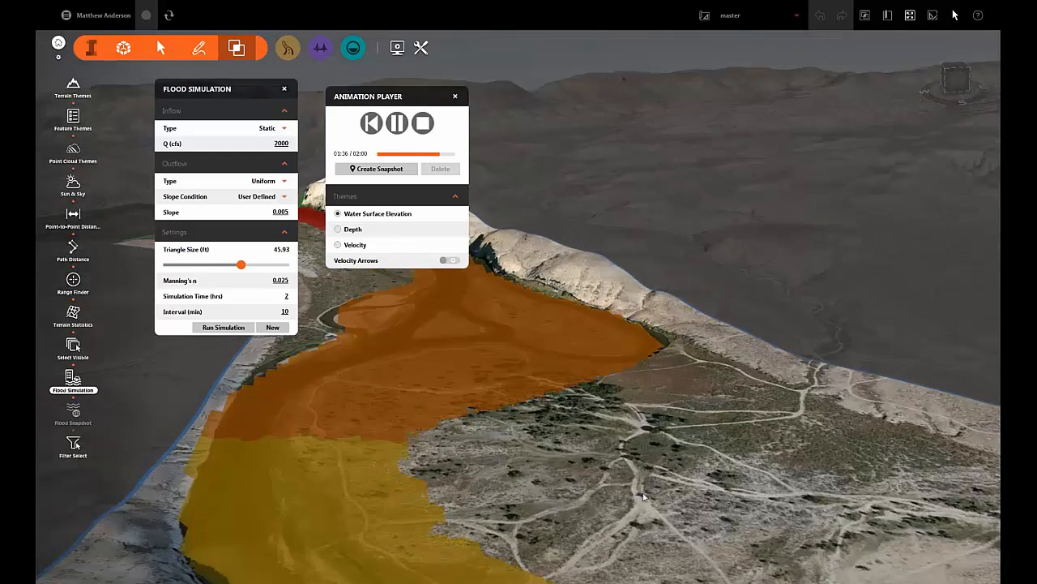
pyautogui.moveTo(645, 496); pyautogui.dragTo(813, 478)
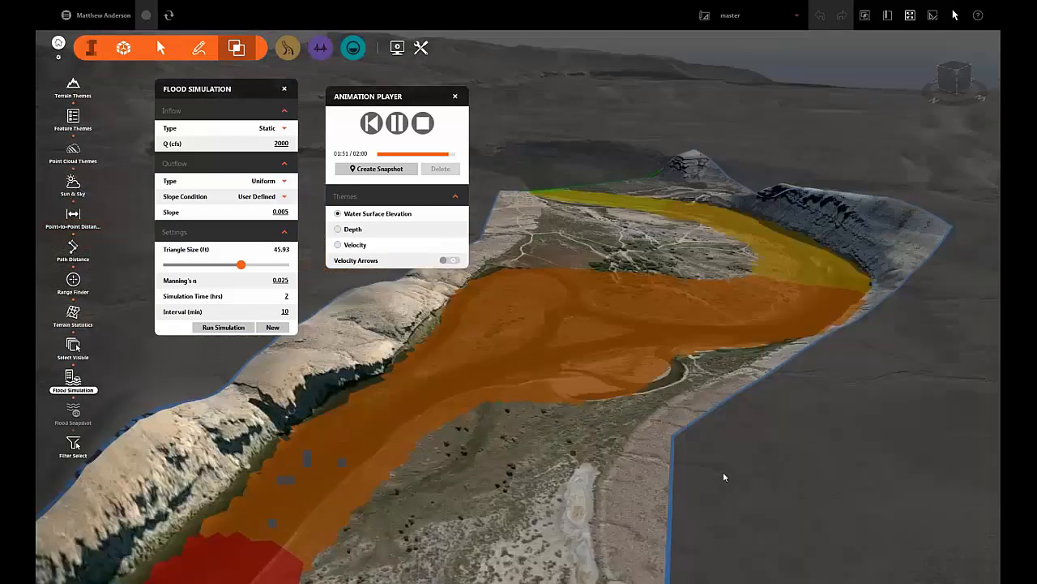
pyautogui.moveTo(723, 473); pyautogui.dragTo(764, 470)
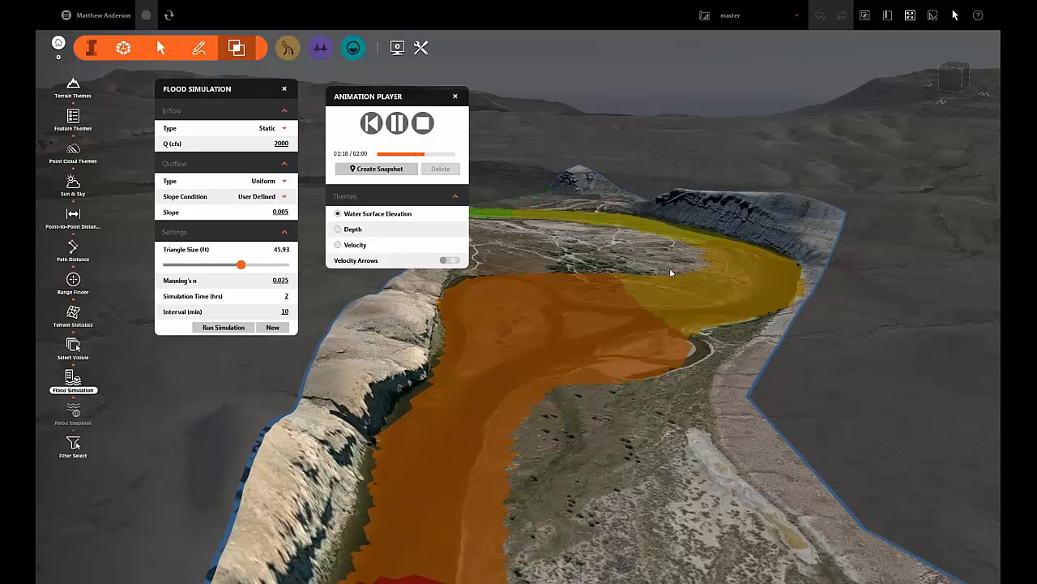
pyautogui.click(424, 126)
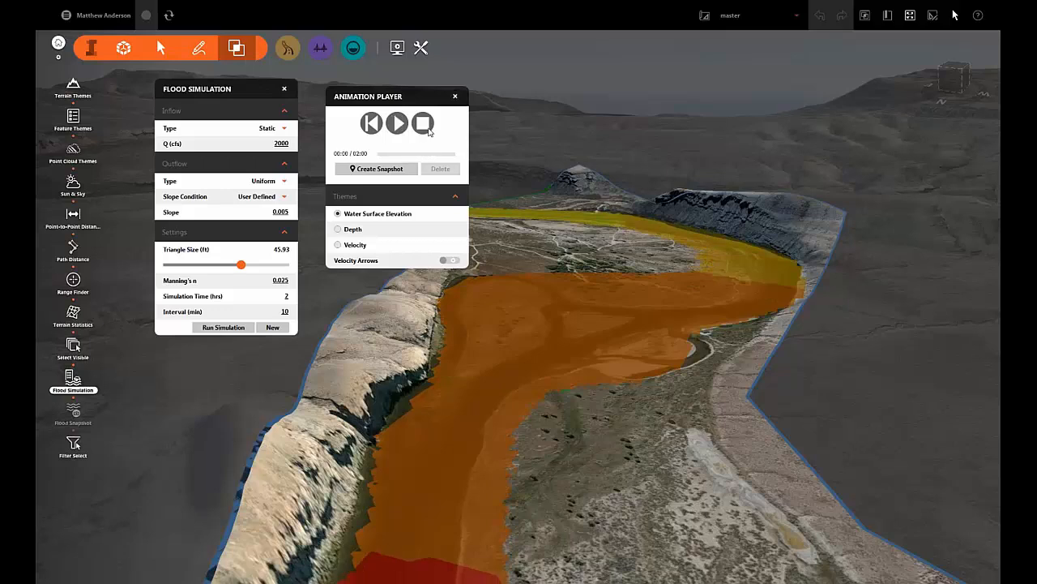
# Play the flood animation with the Depth theme, inspect the inner river channel up close and stop the playback.
pyautogui.click(341, 230)
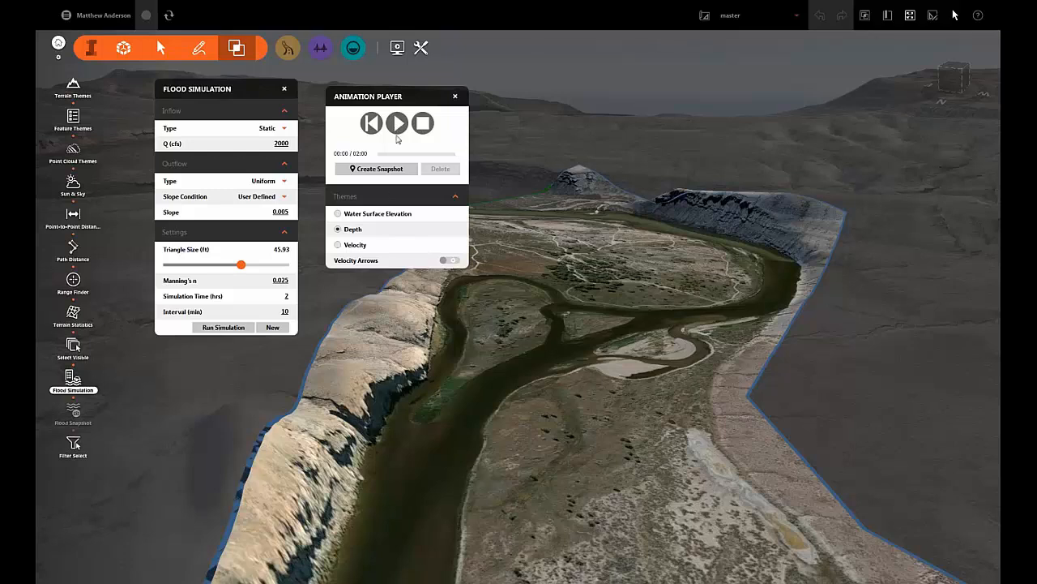
pyautogui.click(396, 122)
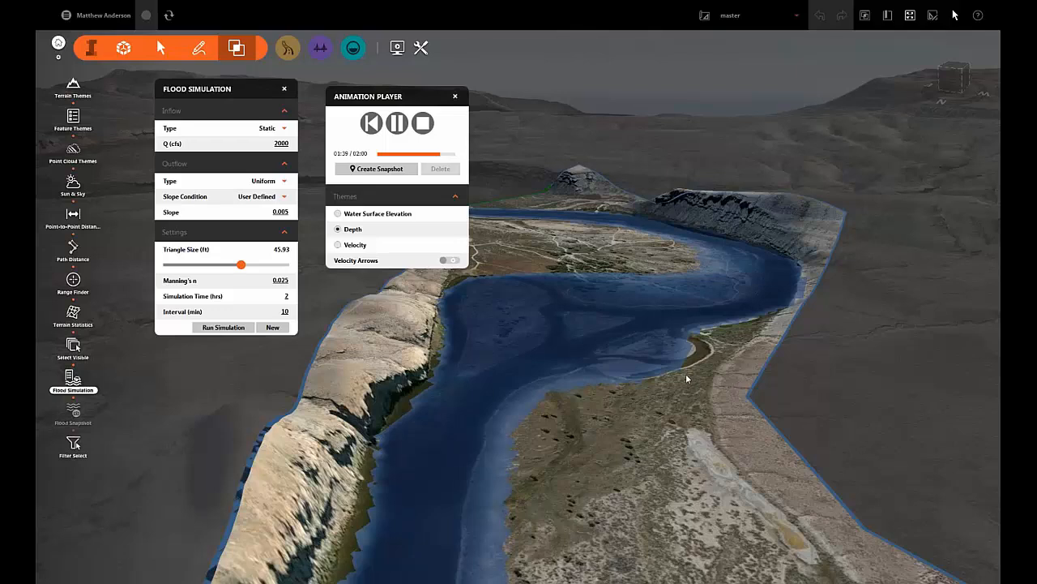
pyautogui.scroll(1, 658, 402)
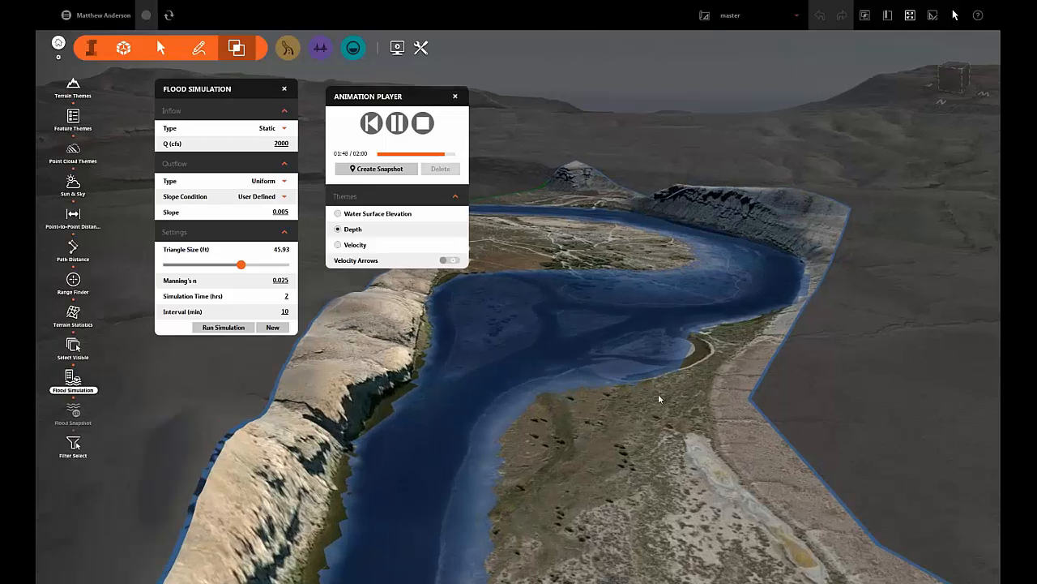
pyautogui.scroll(3, 659, 388)
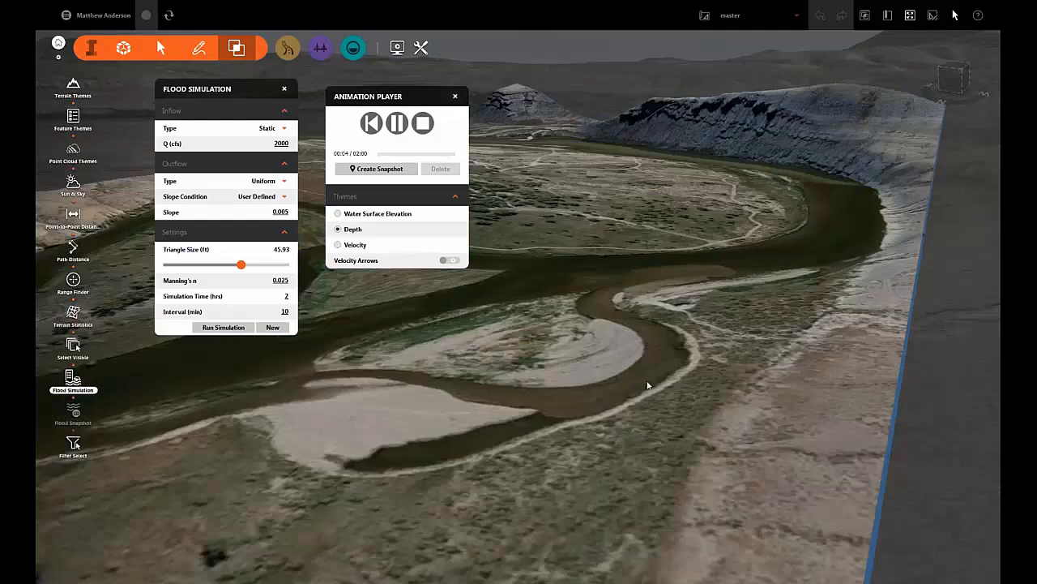
pyautogui.scroll(2, 626, 363)
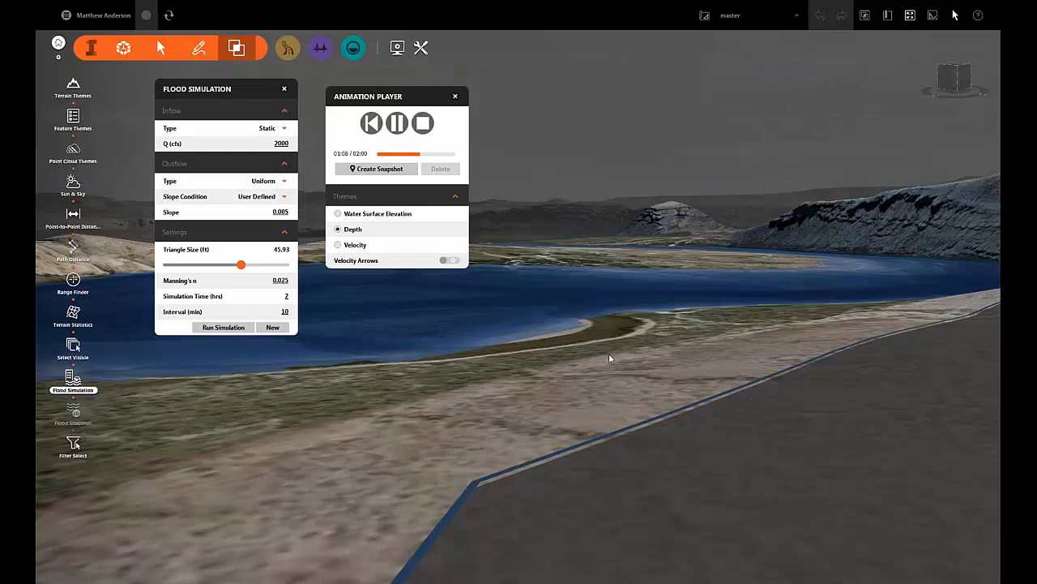
pyautogui.click(422, 123)
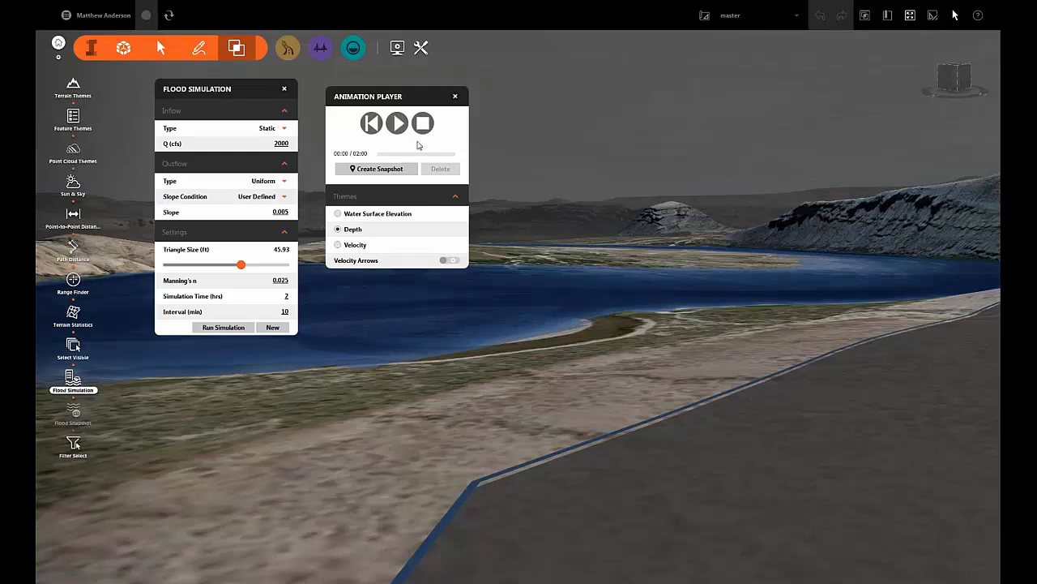
# Switch the flood animation to the Velocity theme with velocity arrows enabled and play it.
pyautogui.click(340, 245)
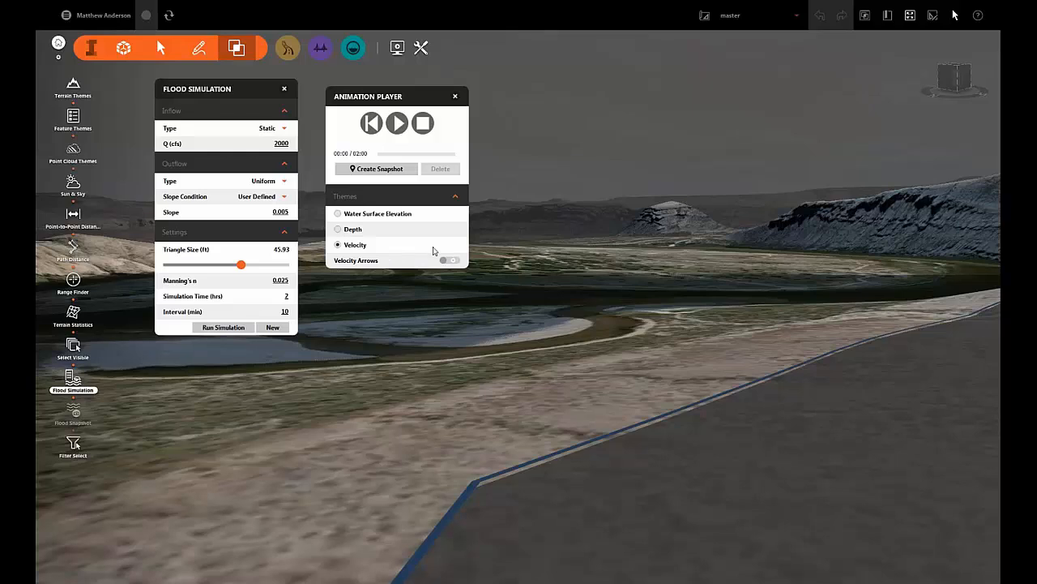
pyautogui.click(454, 260)
pyautogui.click(397, 124)
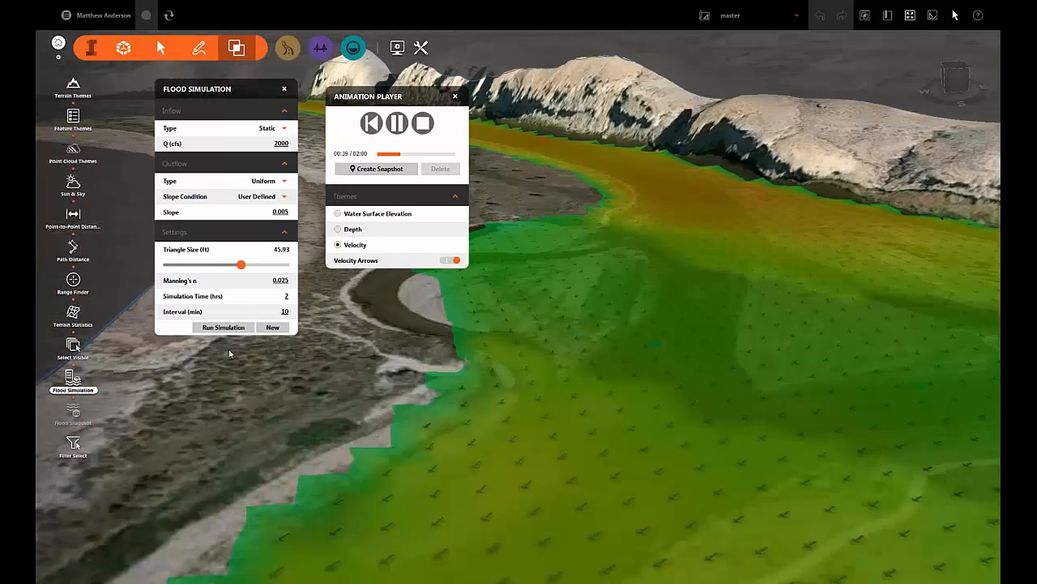
# Create a snapshot of the velocity results during playback, stop the animation and close the animation player.
pyautogui.click(387, 172)
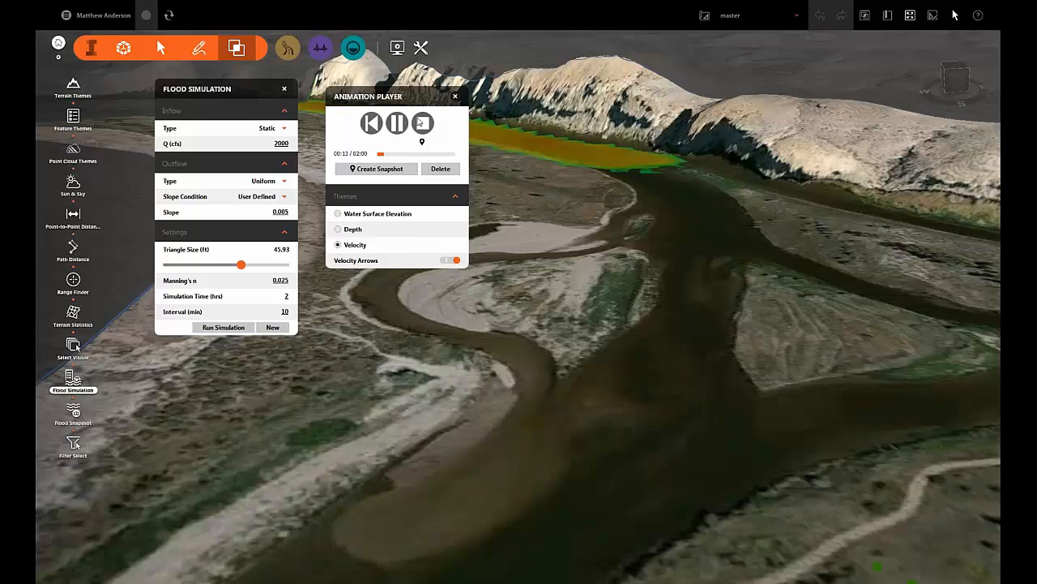
pyautogui.click(420, 123)
pyautogui.click(454, 97)
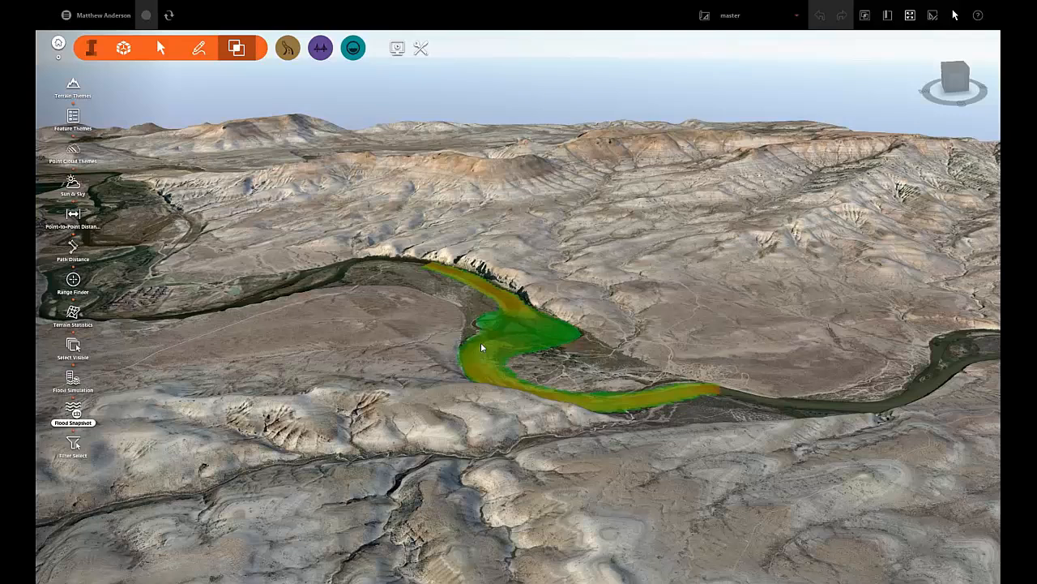
pyautogui.scroll(3, 487, 351)
pyautogui.moveTo(501, 358); pyautogui.dragTo(747, 309)
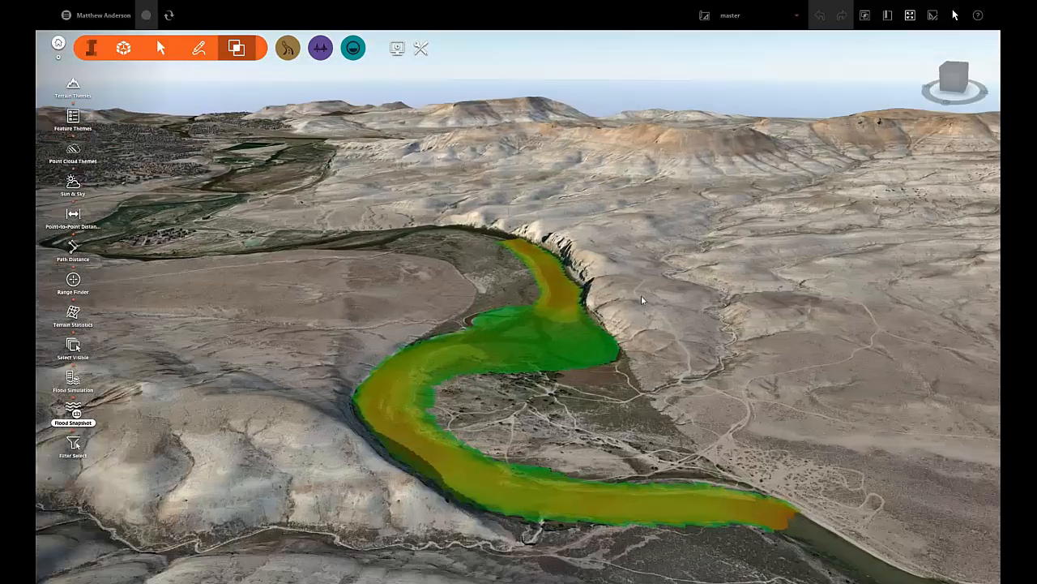
pyautogui.scroll(3, 641, 267)
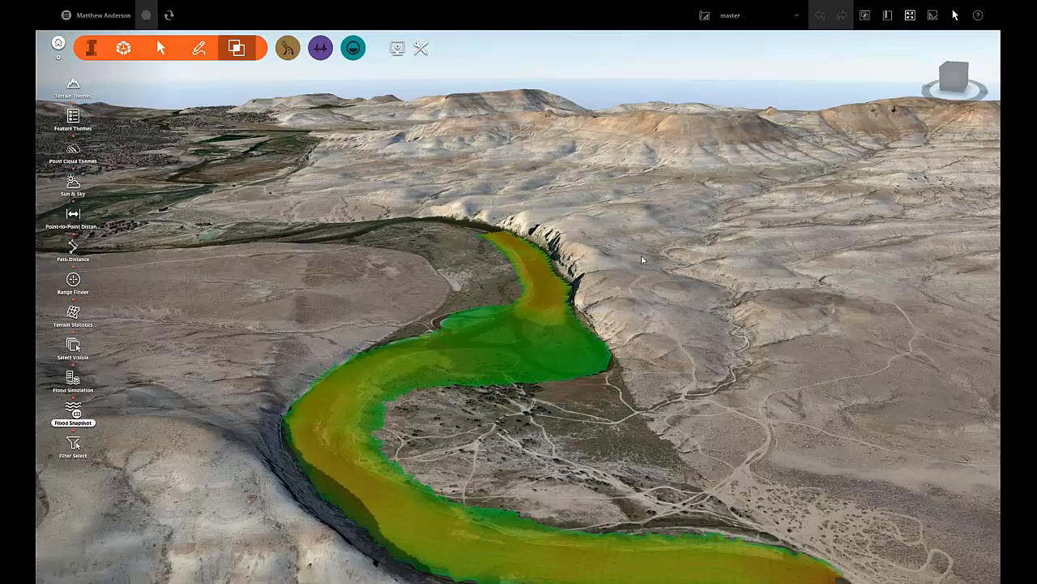
pyautogui.scroll(2, 535, 290)
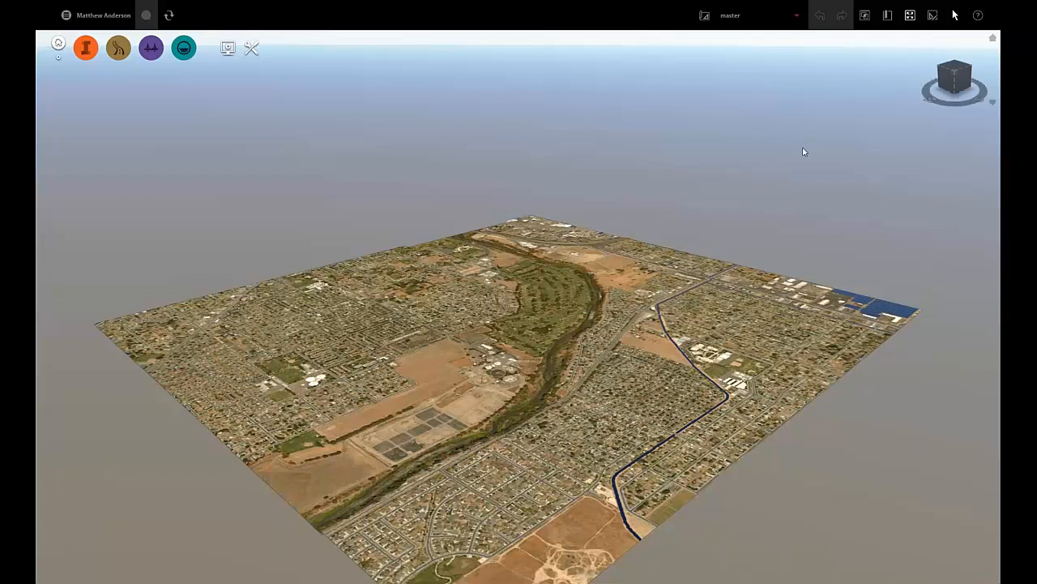
# Switch the city river model to the Birds Eye bookmark and open the drainage analysis tools that include Flood Simulation.
pyautogui.click(888, 18)
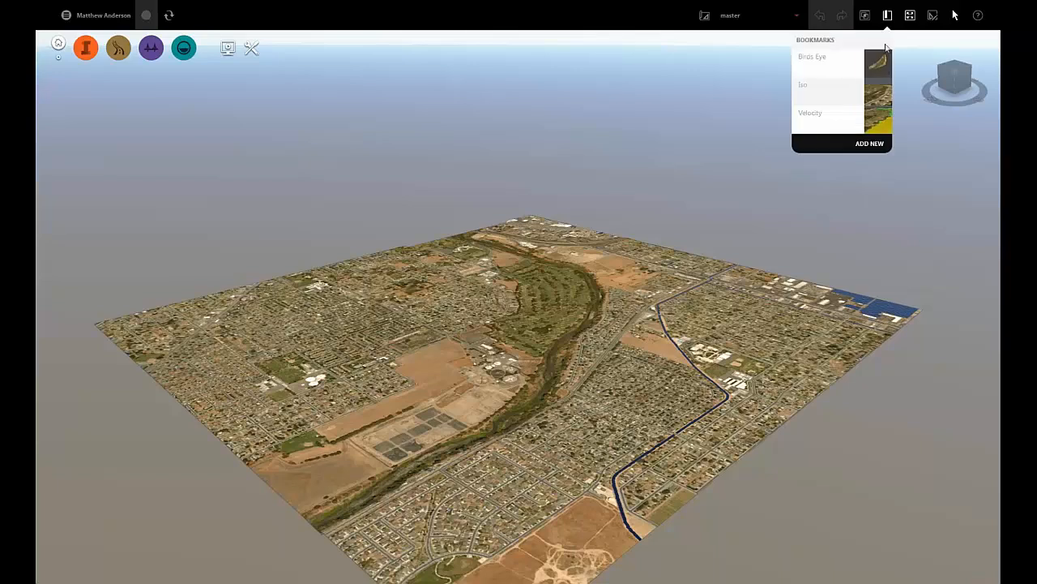
pyautogui.click(848, 70)
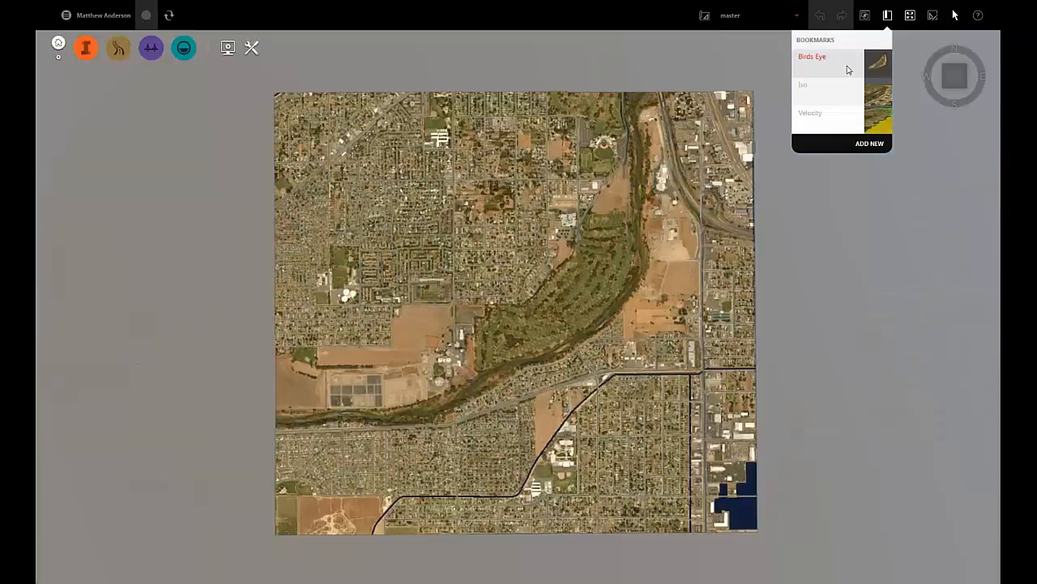
pyautogui.scroll(1, 537, 317)
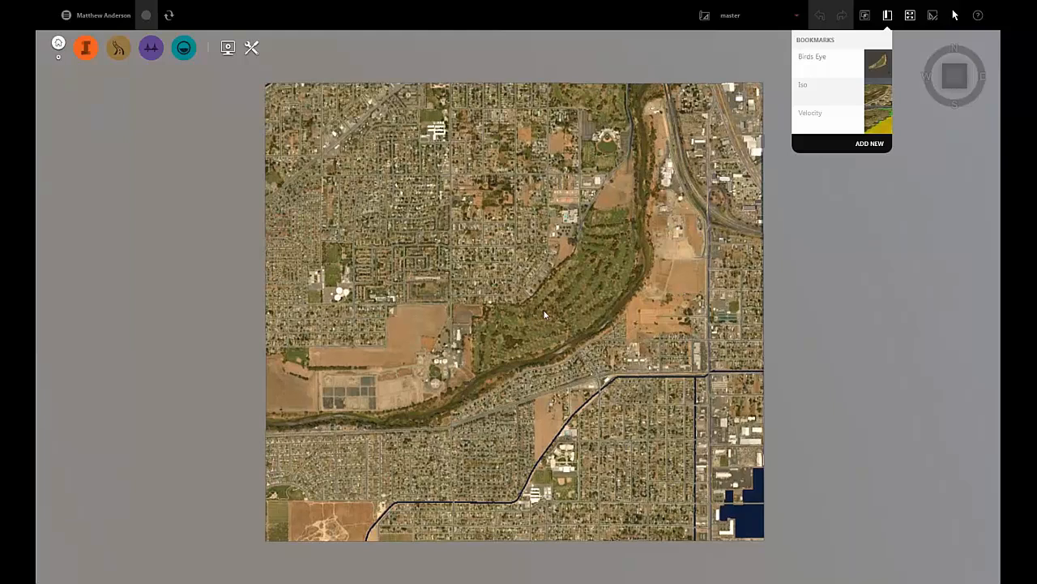
pyautogui.scroll(2, 536, 277)
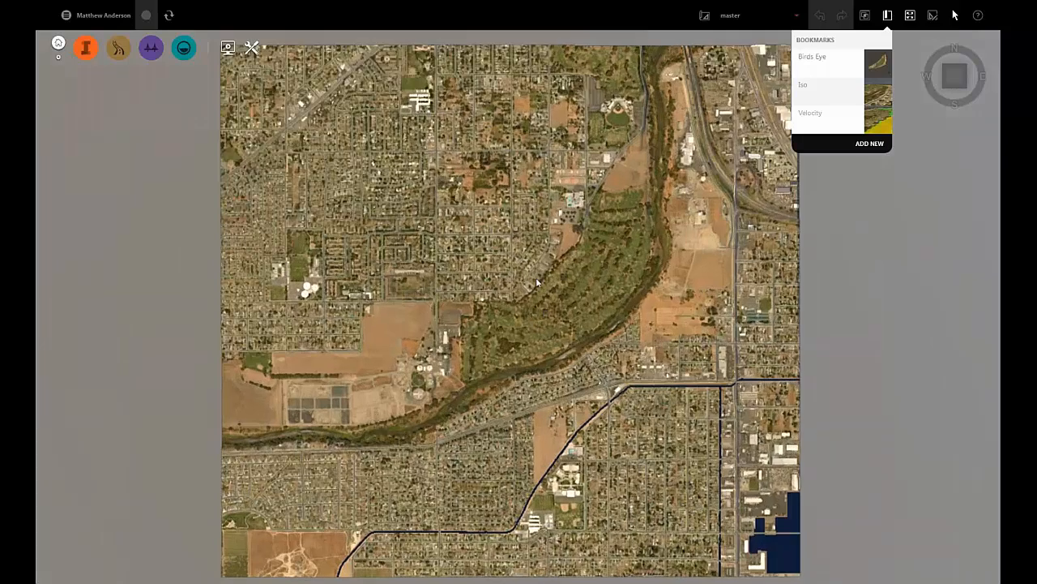
pyautogui.scroll(1, 536, 277)
pyautogui.click(162, 18)
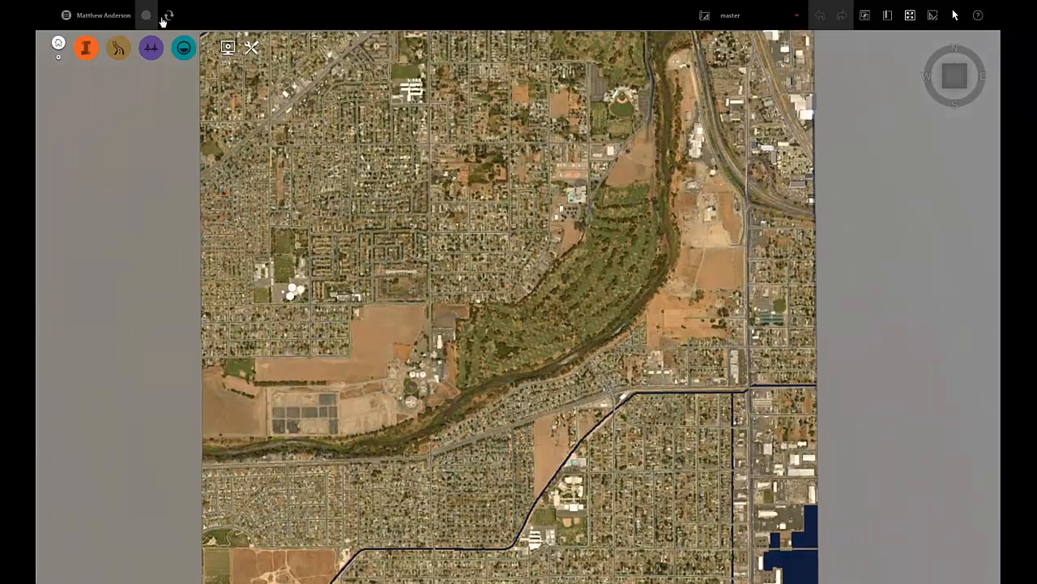
pyautogui.click(222, 48)
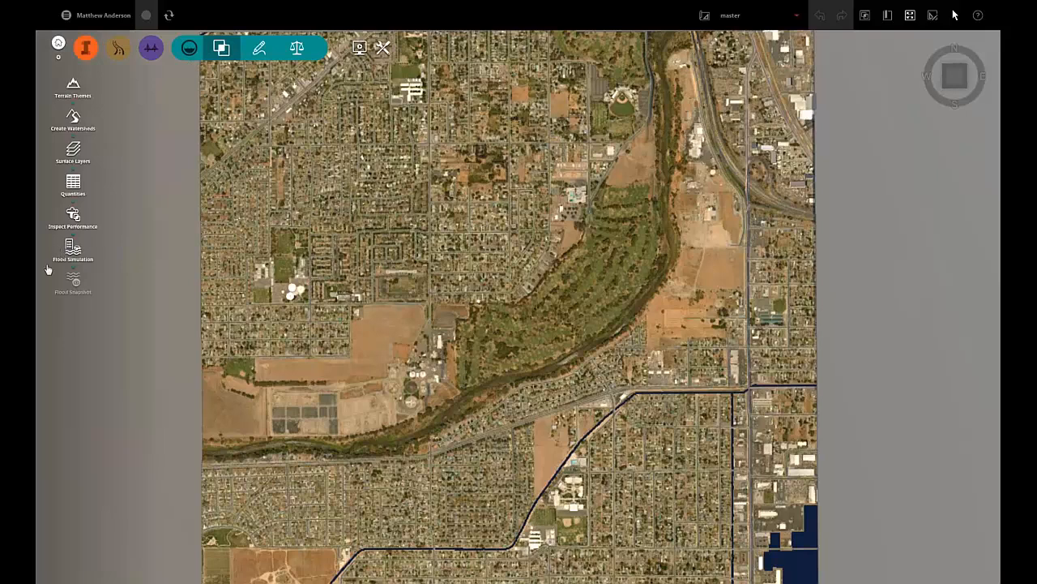
# Open the city river's flood simulation, dismiss the RiverFlow2D overview and move the animation player clear of the simulation area.
pyautogui.click(72, 248)
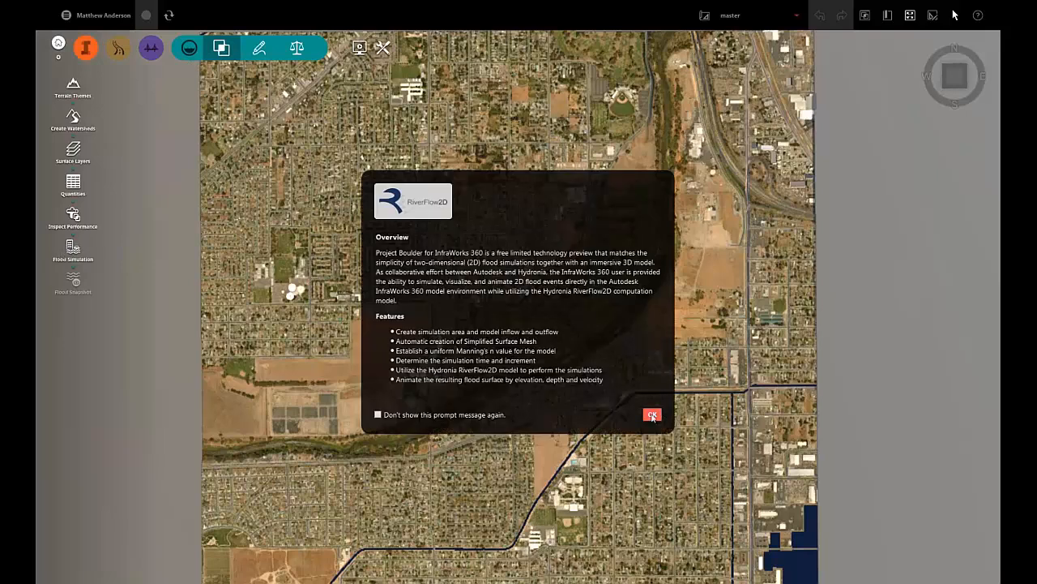
pyautogui.click(652, 415)
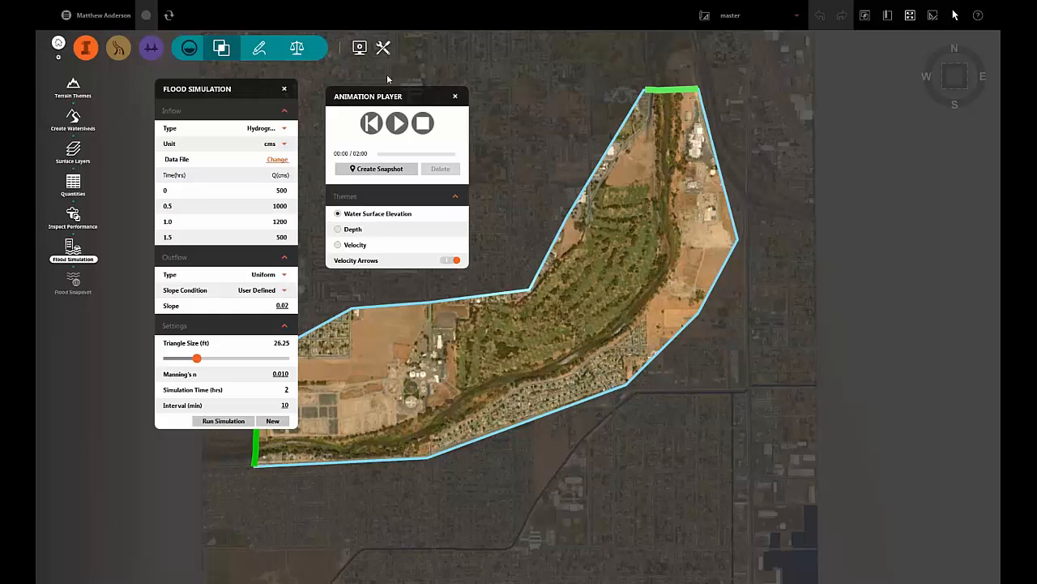
pyautogui.moveTo(386, 97); pyautogui.dragTo(804, 151)
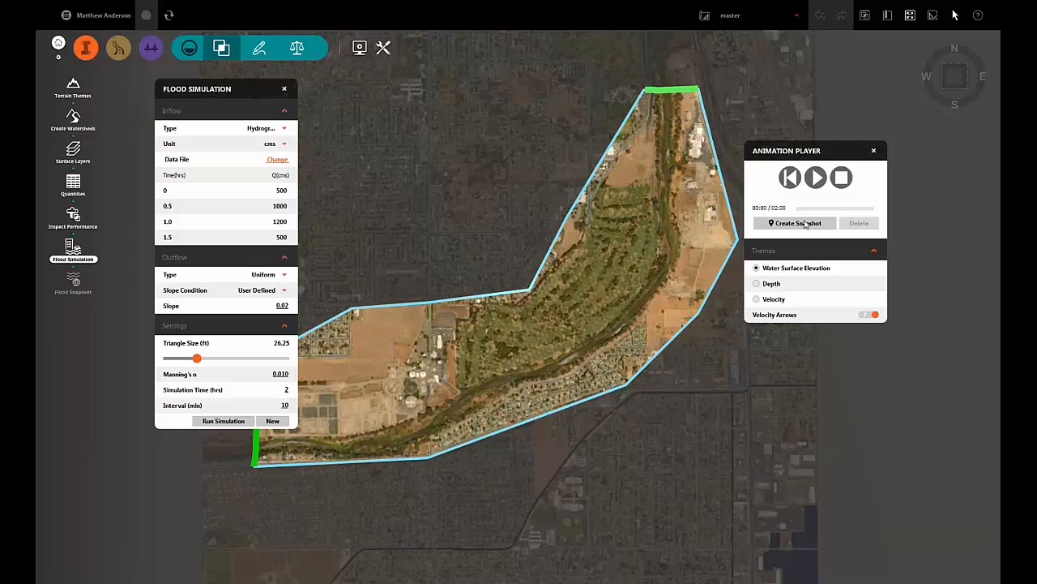
# Play the flood animation with the Water Surface Elevation theme and inspect the flooded river bend in a closer perspective view.
pyautogui.click(816, 177)
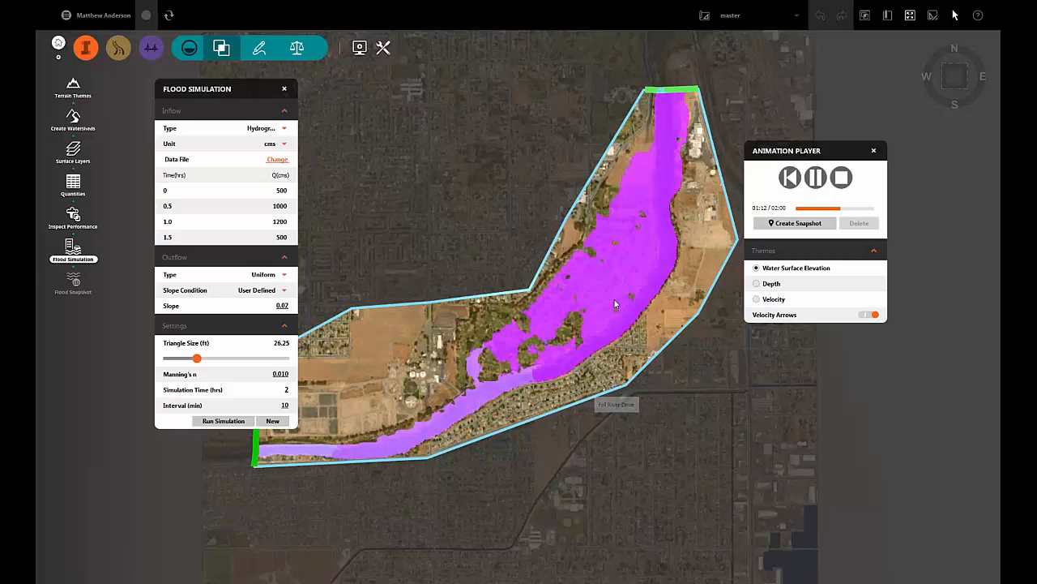
pyautogui.moveTo(614, 299); pyautogui.dragTo(586, 246)
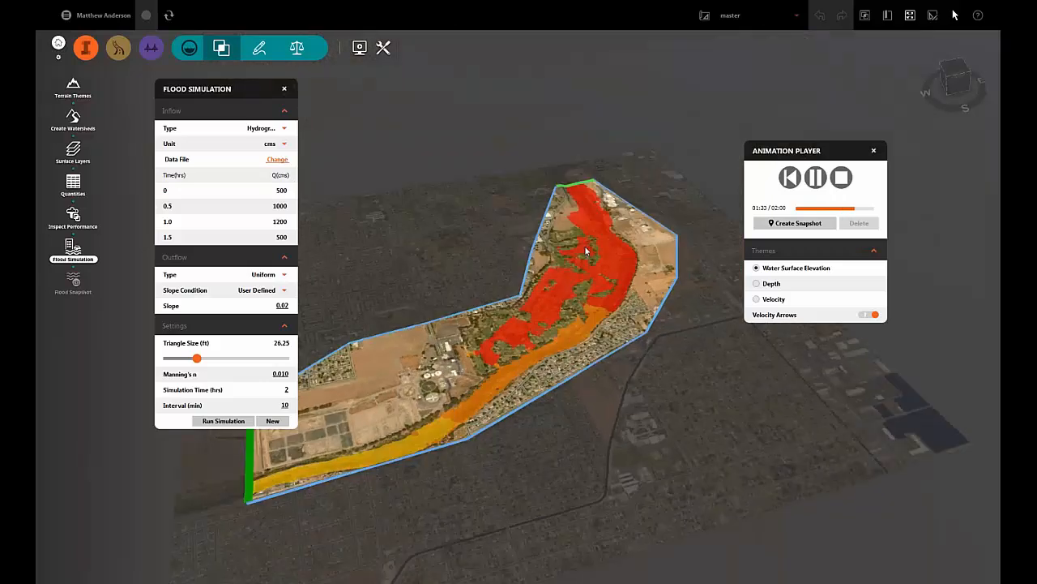
pyautogui.scroll(2, 585, 246)
pyautogui.scroll(2, 585, 247)
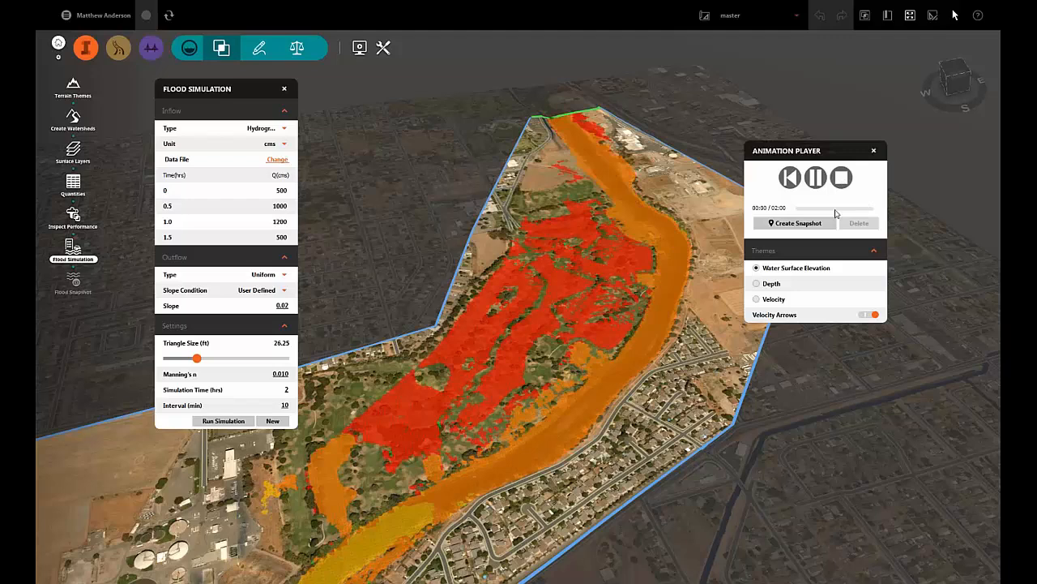
# Switch the flood animation to the Depth theme with velocity arrows turned off and play it.
pyautogui.click(757, 283)
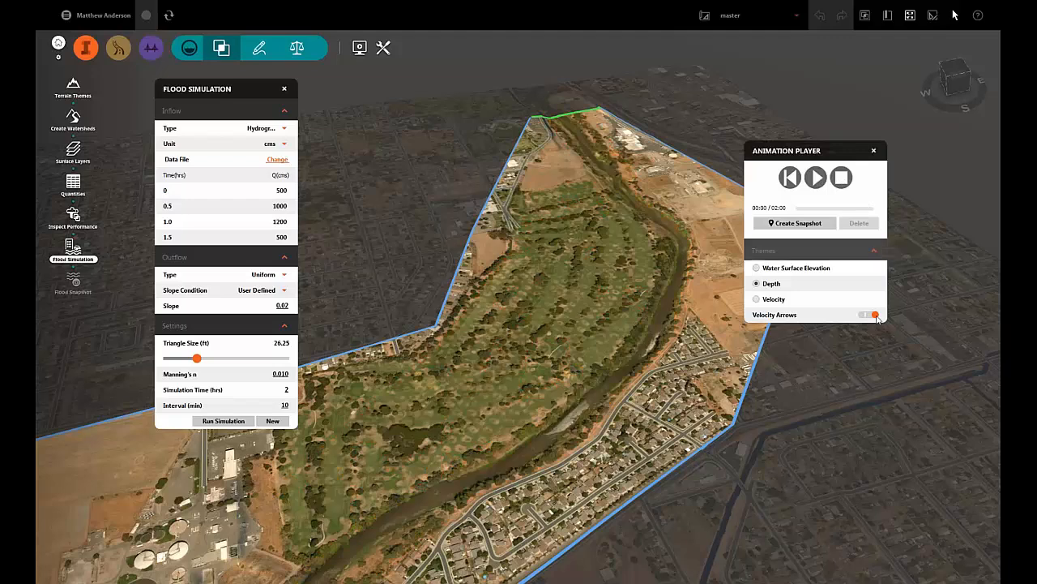
pyautogui.click(815, 179)
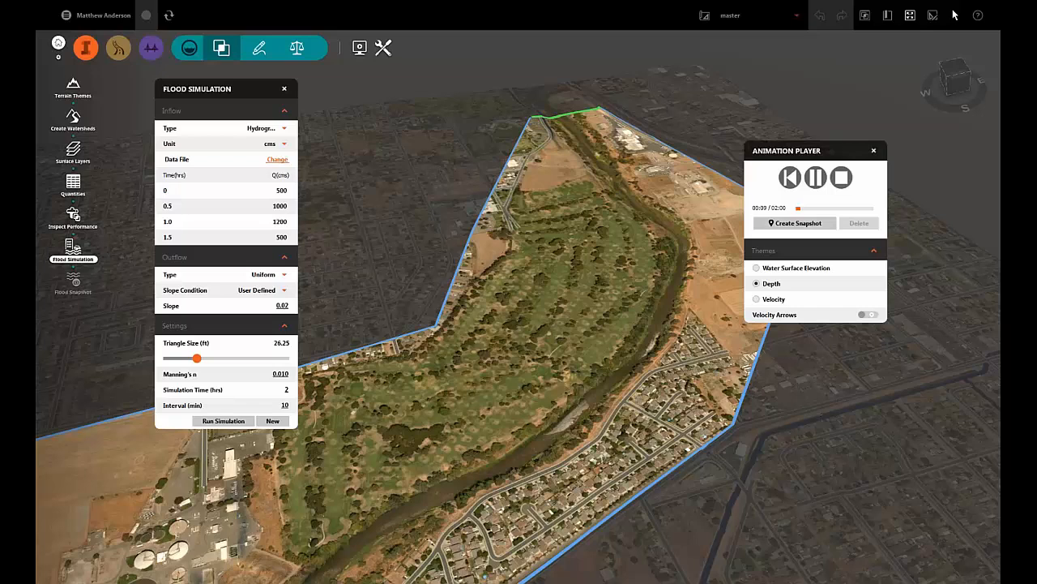
# Show the model utilities, collapse the Inflow section of the flood simulation settings and check the outflow type.
pyautogui.click(382, 49)
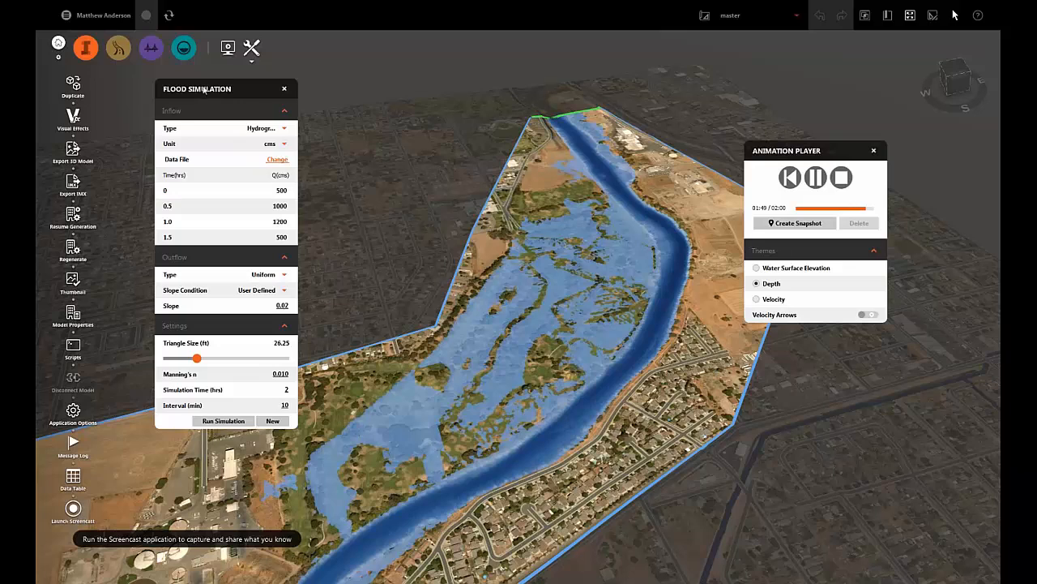
pyautogui.click(282, 109)
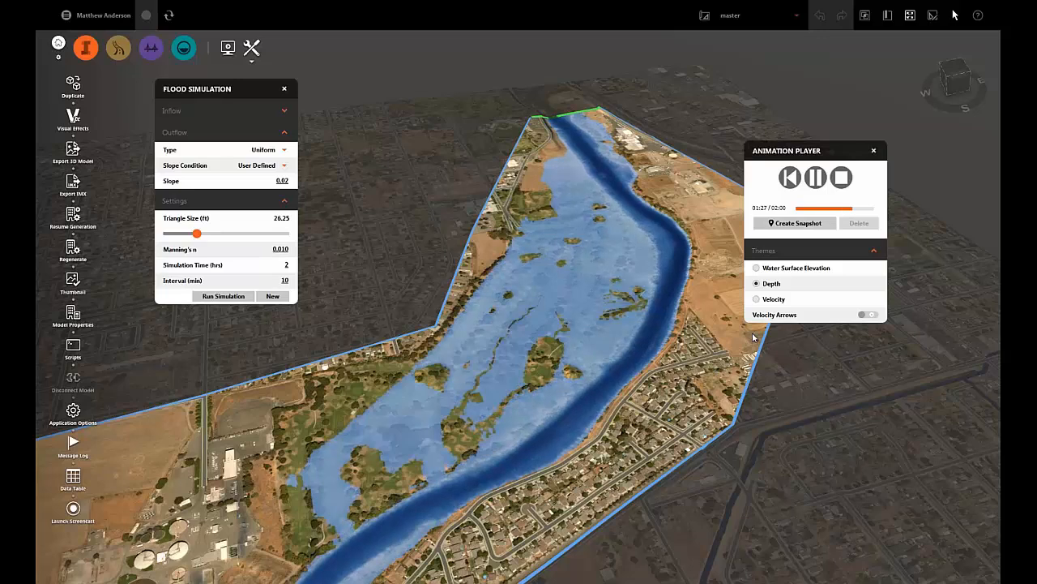
pyautogui.click(280, 152)
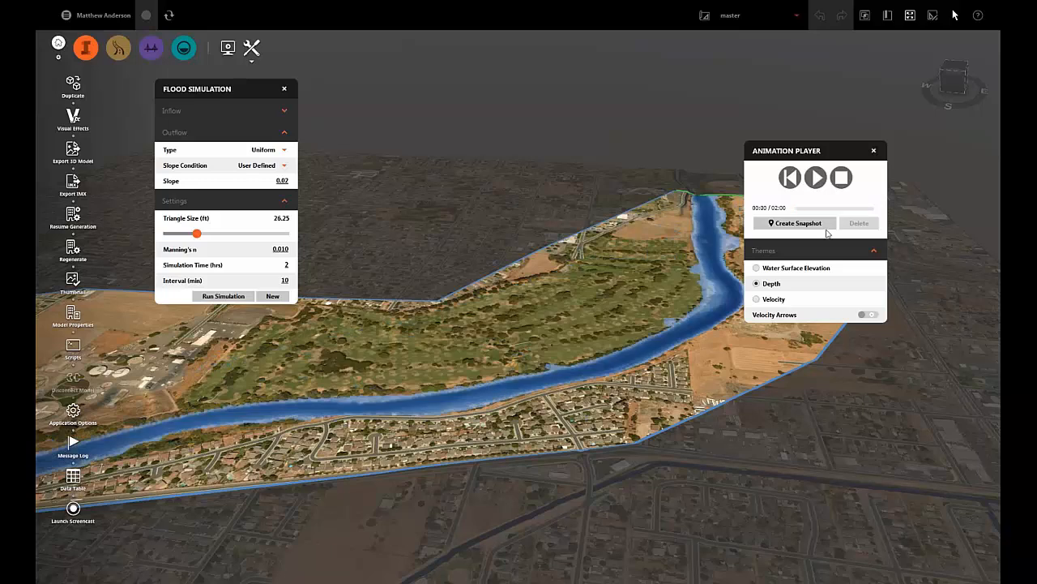
# Switch the flood animation to the Velocity theme, turn velocity arrows on and start playback.
pyautogui.click(770, 299)
pyautogui.click(874, 314)
pyautogui.click(813, 183)
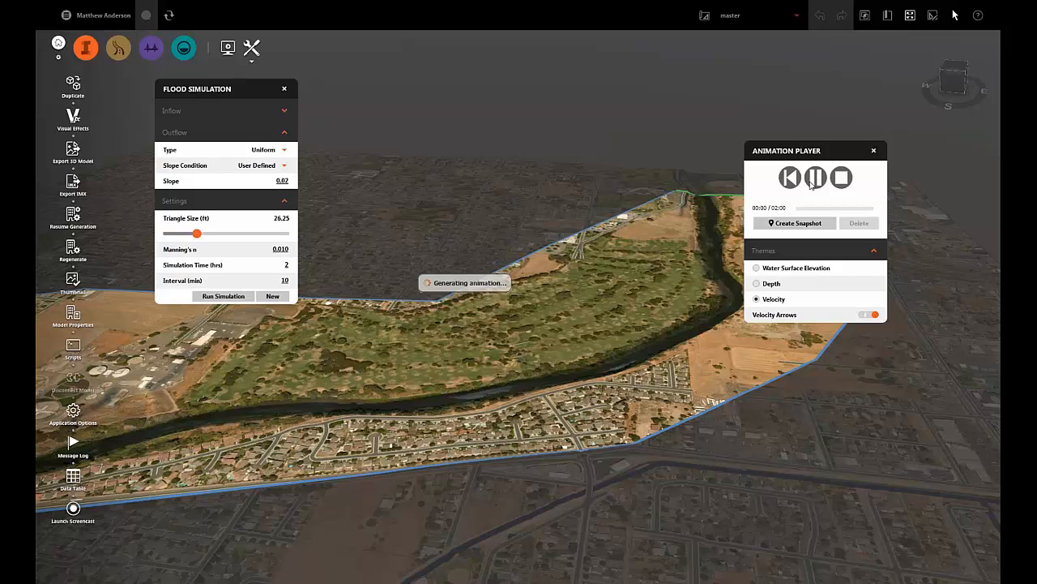